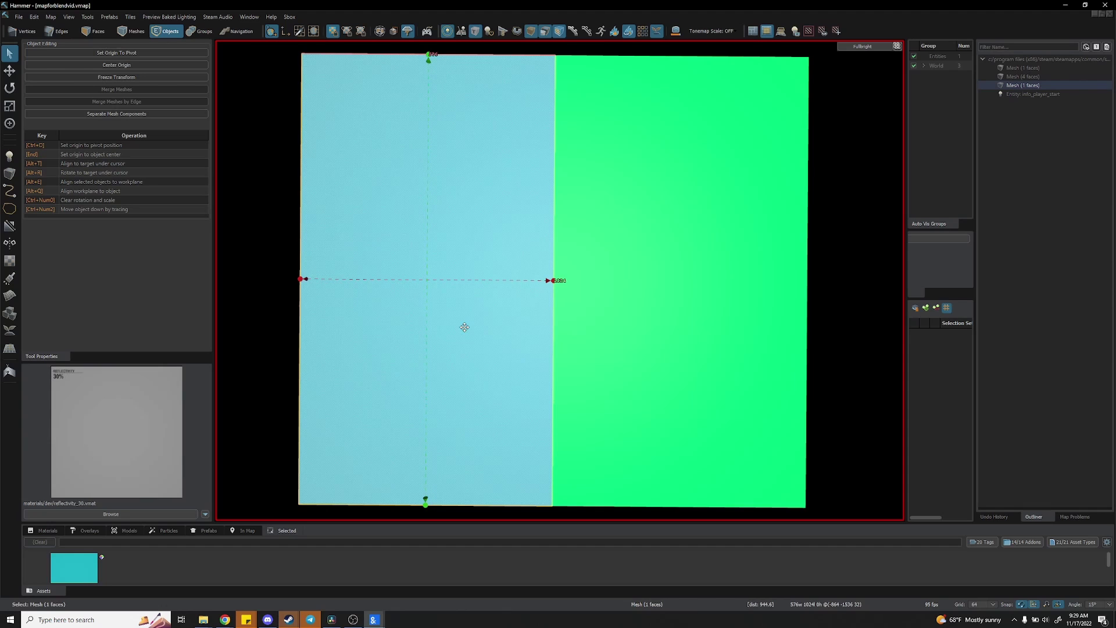
left_click(709, 325)
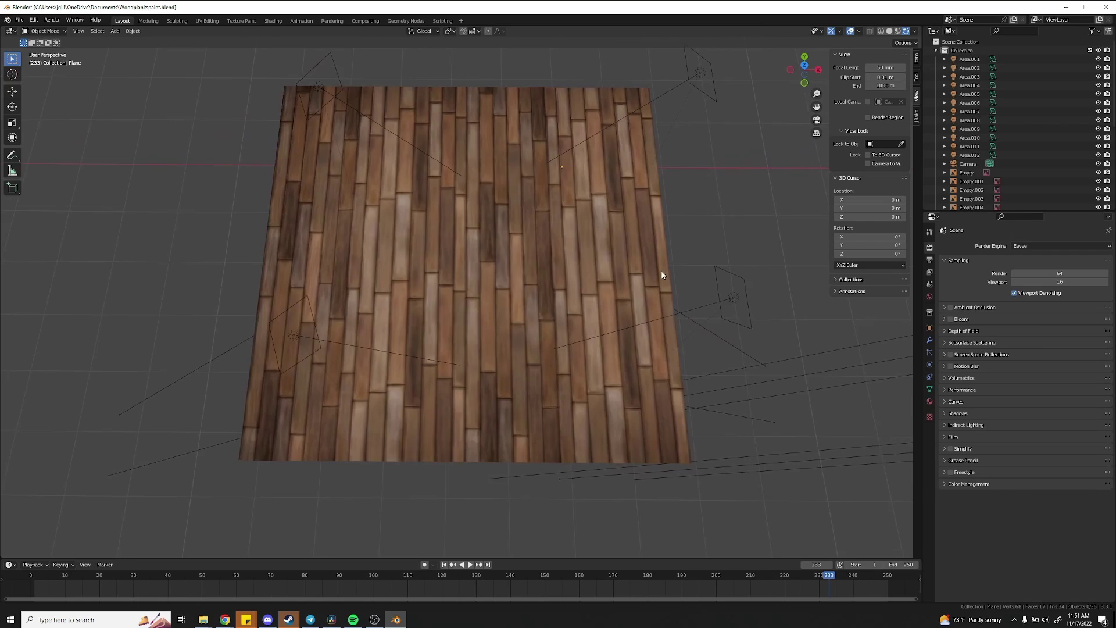
Examine the wood plank variations and the stone plane in the Blender scene, selecting individual tiles for comparison.
middle_click_drag(668, 273, 468, 267)
scroll(465, 267, "up", 2)
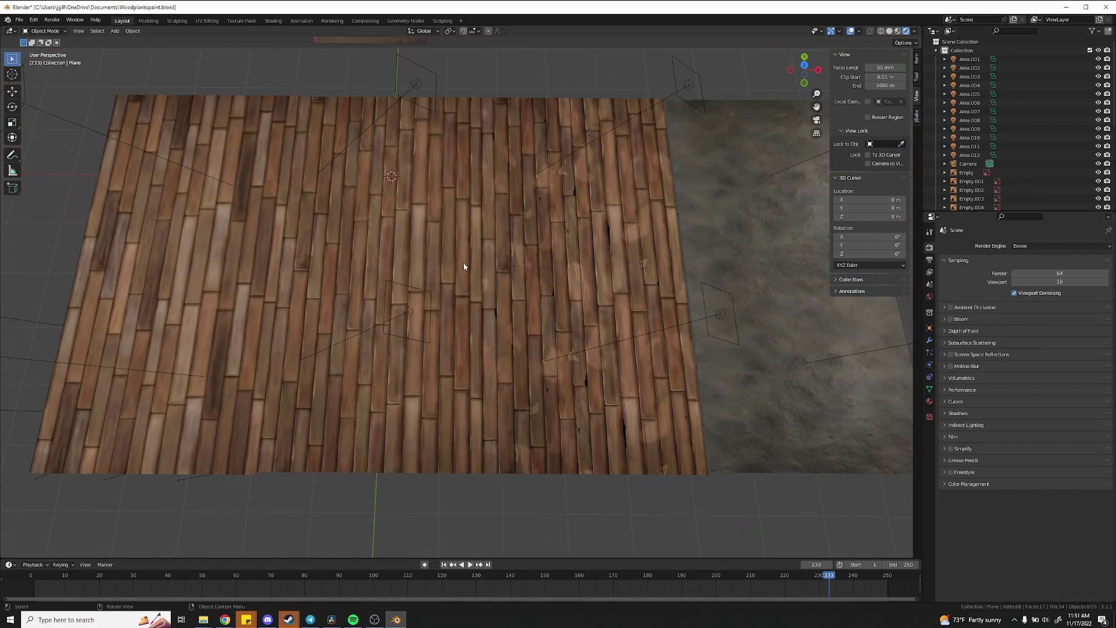
left_click(159, 286)
left_click(323, 302)
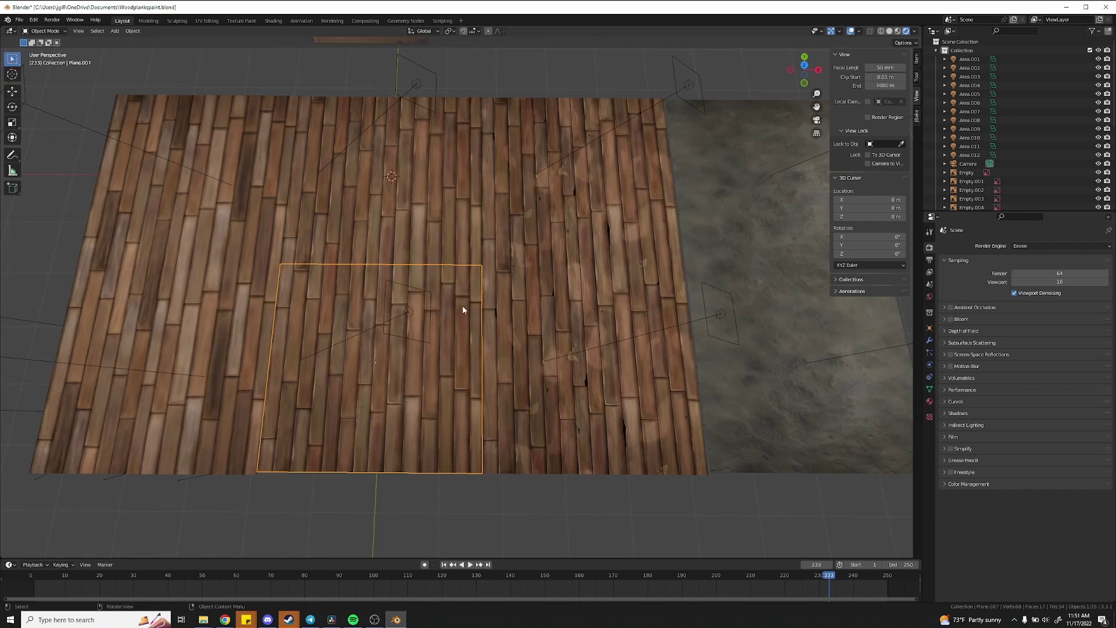
left_click(543, 314)
left_click(863, 343)
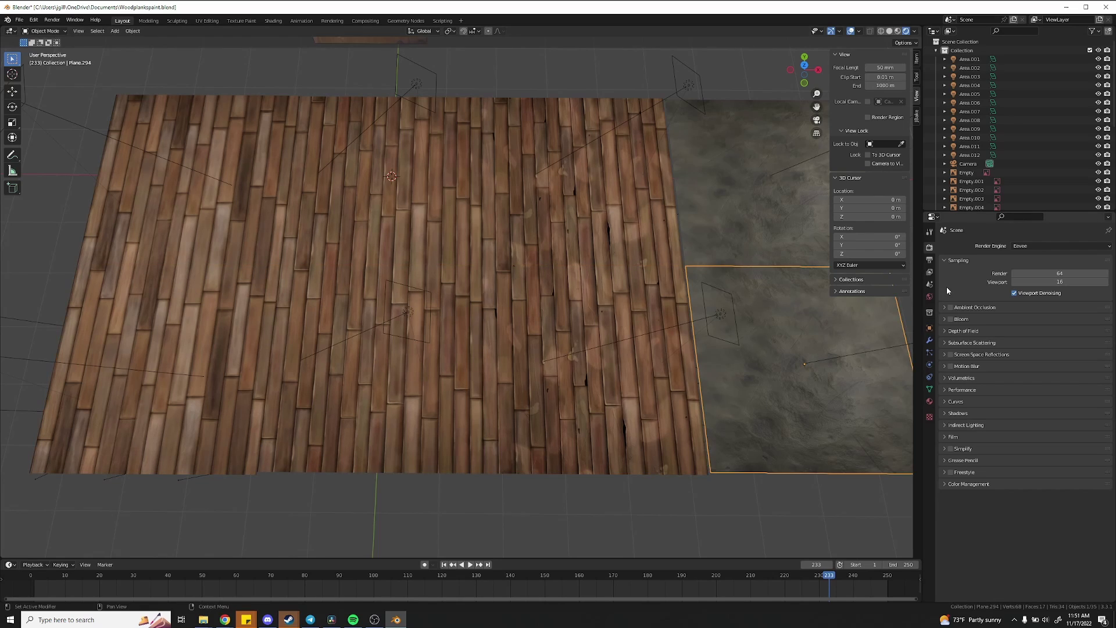
left_click(668, 530)
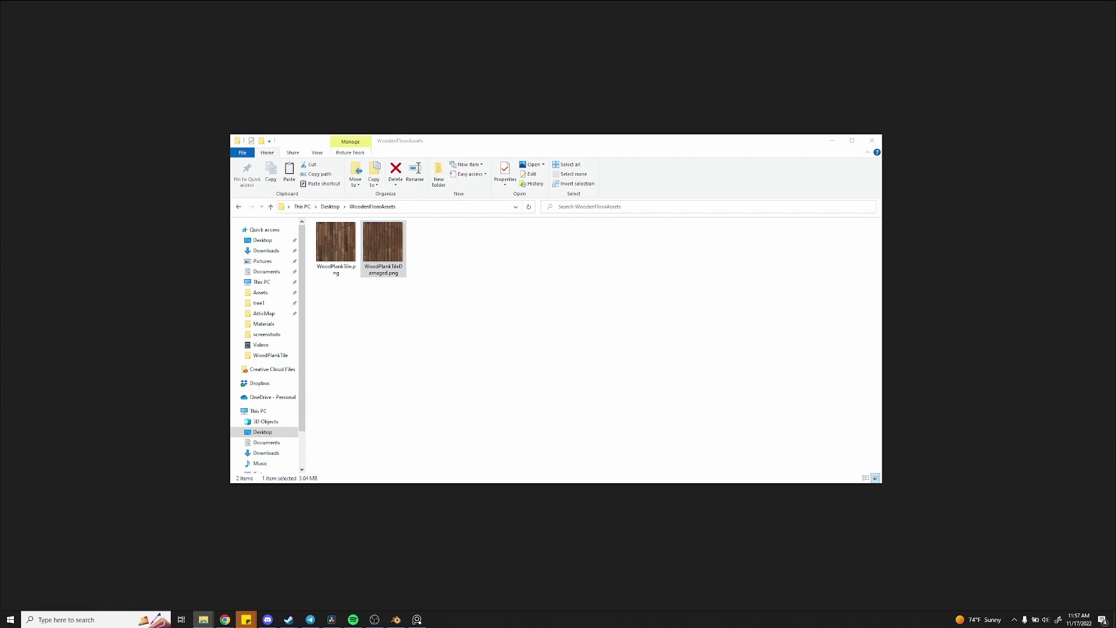
Paste the WoodPlankTileDamagedMore.png texture into the WoodenFloorAssets folder.
left_click(635, 274)
key("ctrl+v")
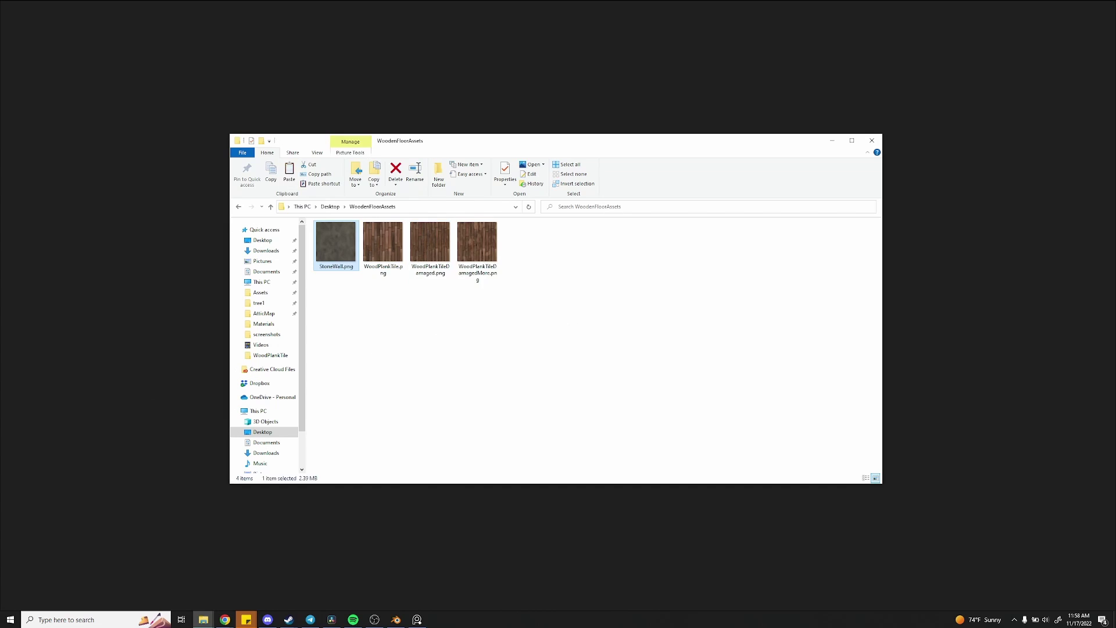
left_click(585, 411)
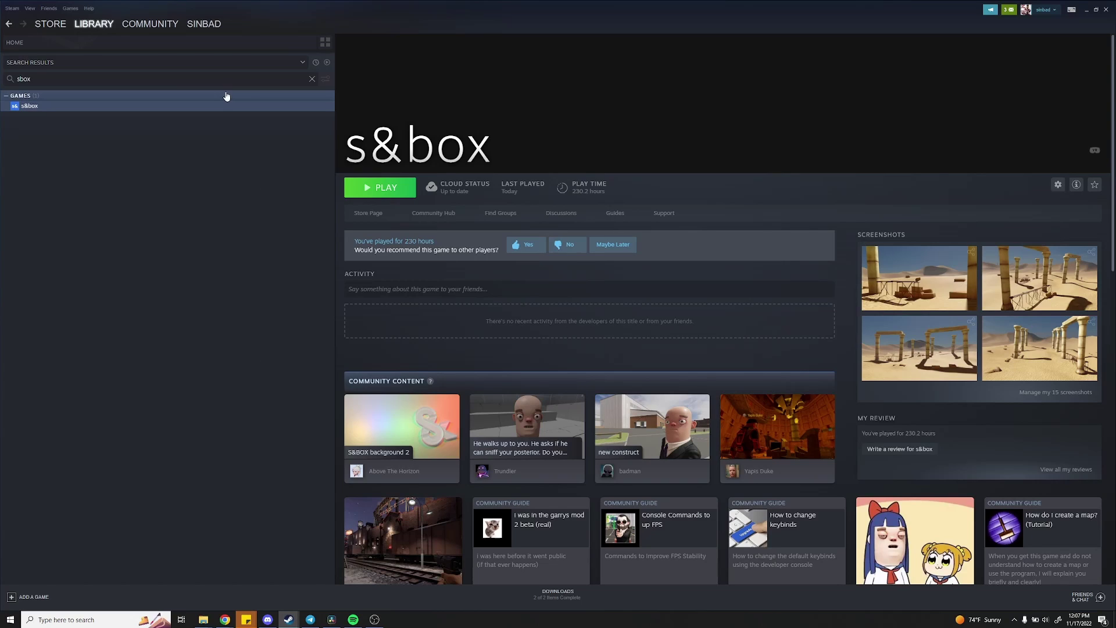
Open the local installation folder of s&box from its properties in the Steam library.
right_click(201, 107)
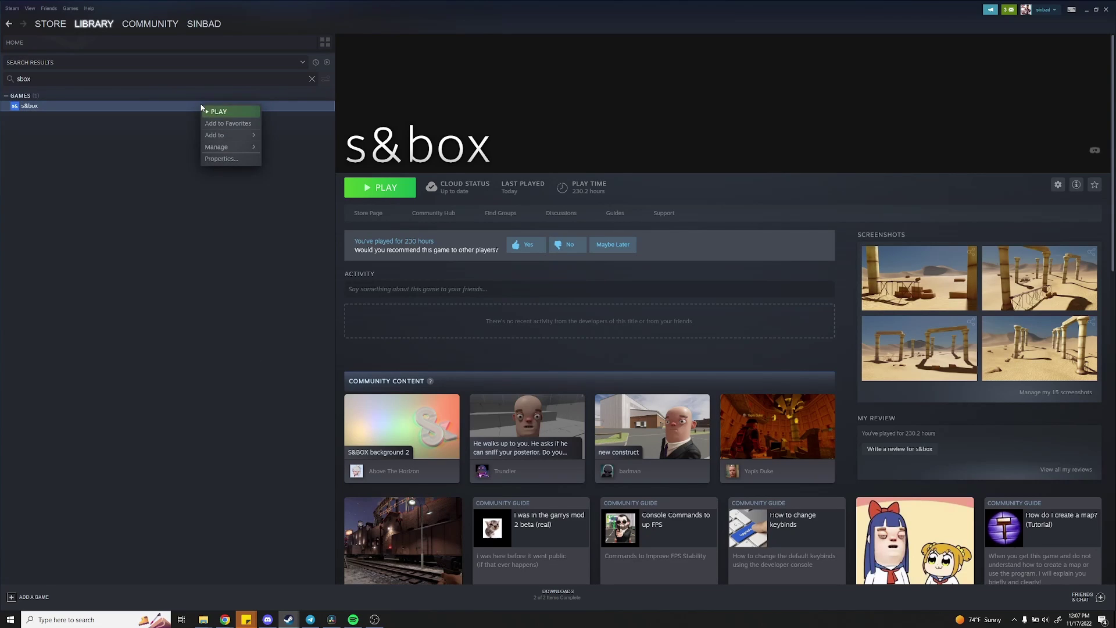
left_click(223, 160)
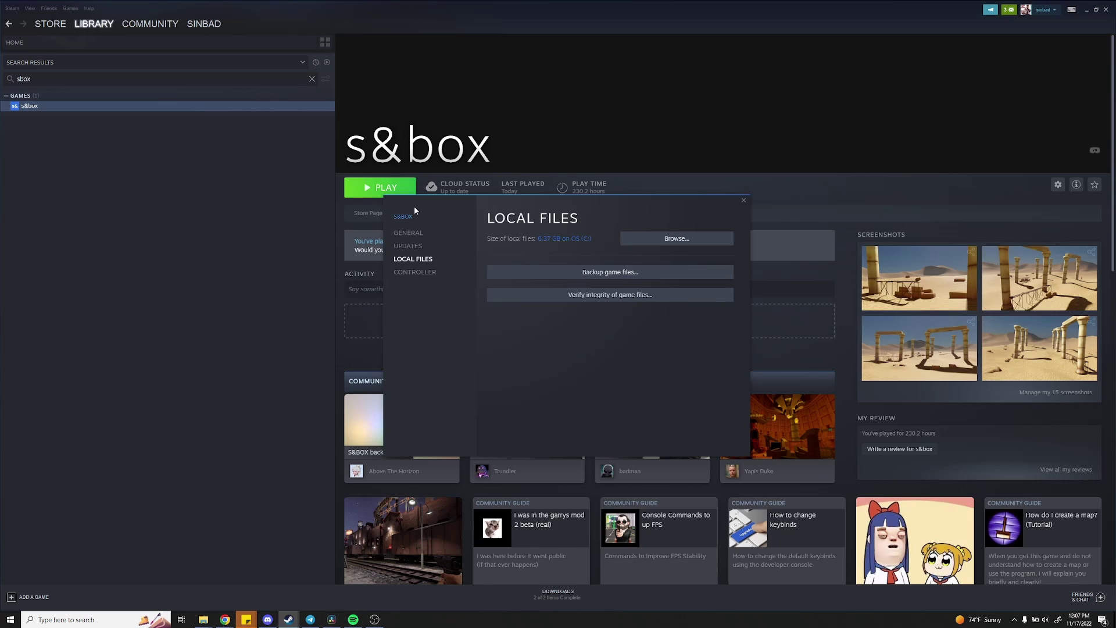
left_click(666, 243)
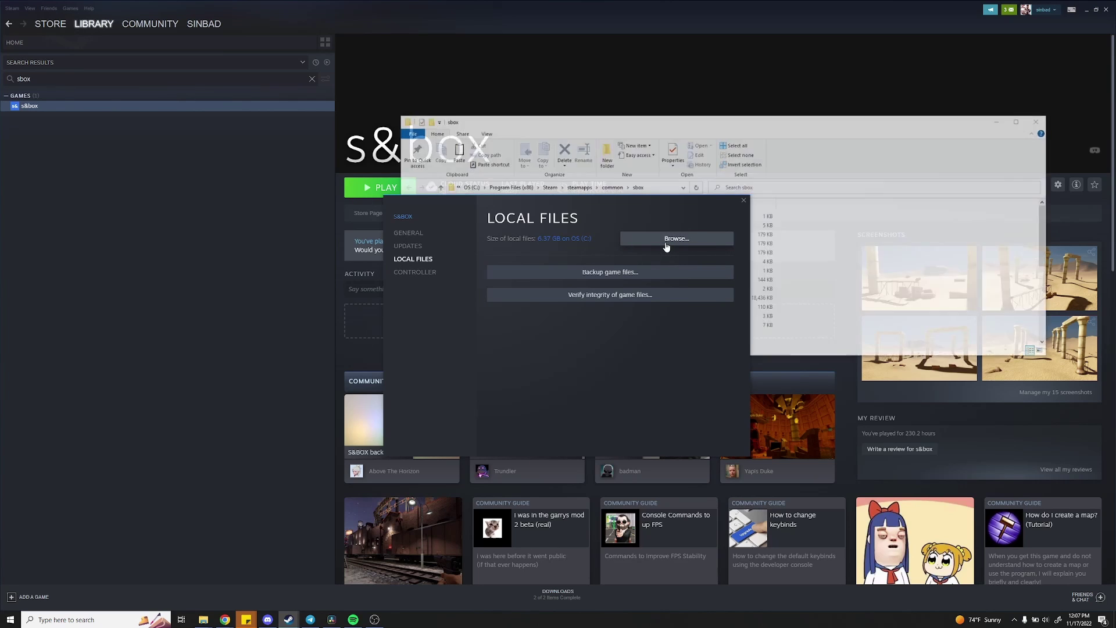
left_click_drag(730, 119, 613, 142)
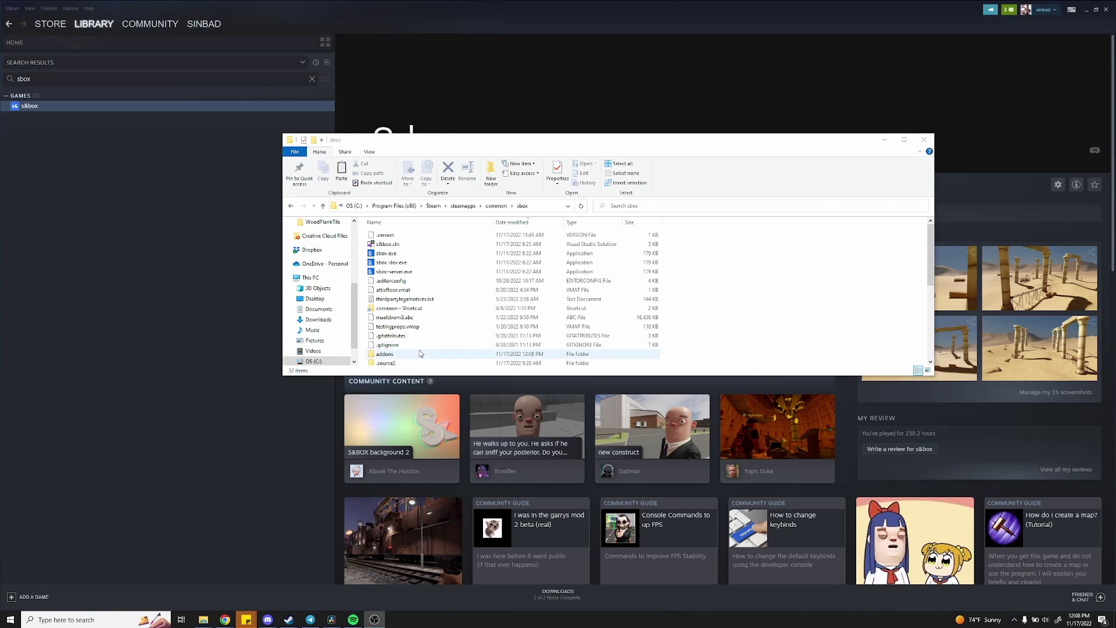
Create a new folder named WoodPlankTileVideo inside the s&box addons folder.
scroll(419, 350, "down", 2)
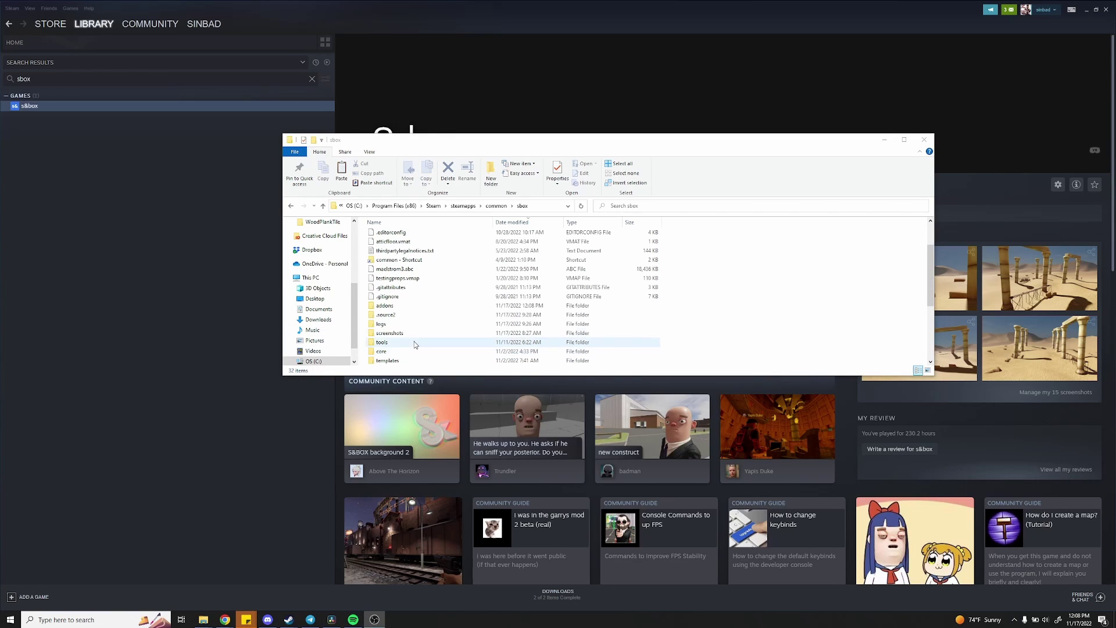
double_click(383, 306)
right_click(750, 334)
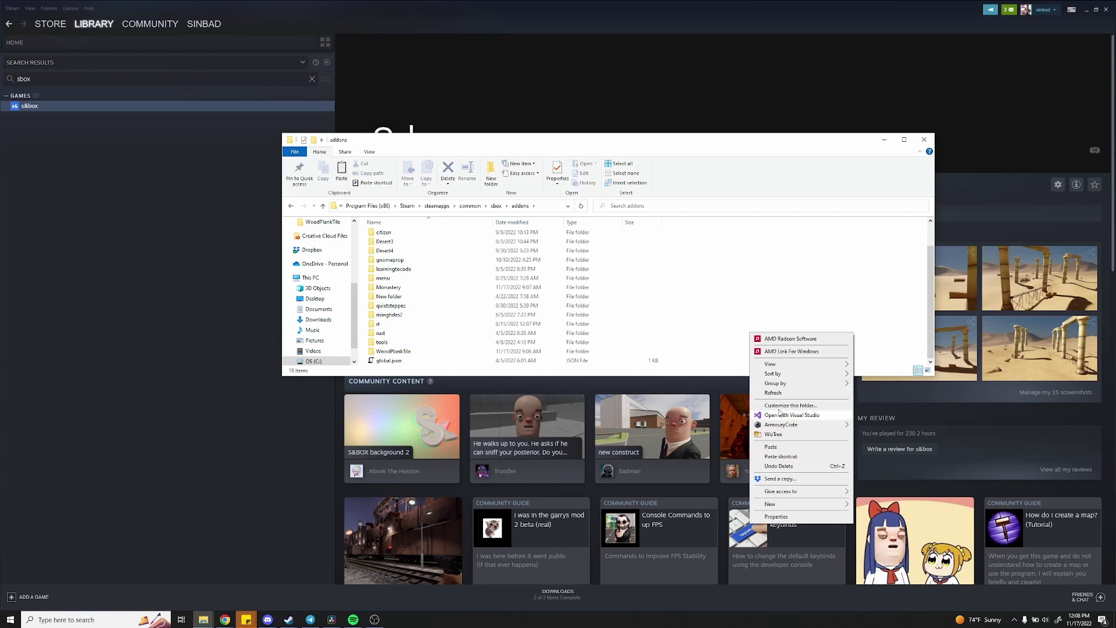
mouse_move(778, 504)
left_click(888, 503)
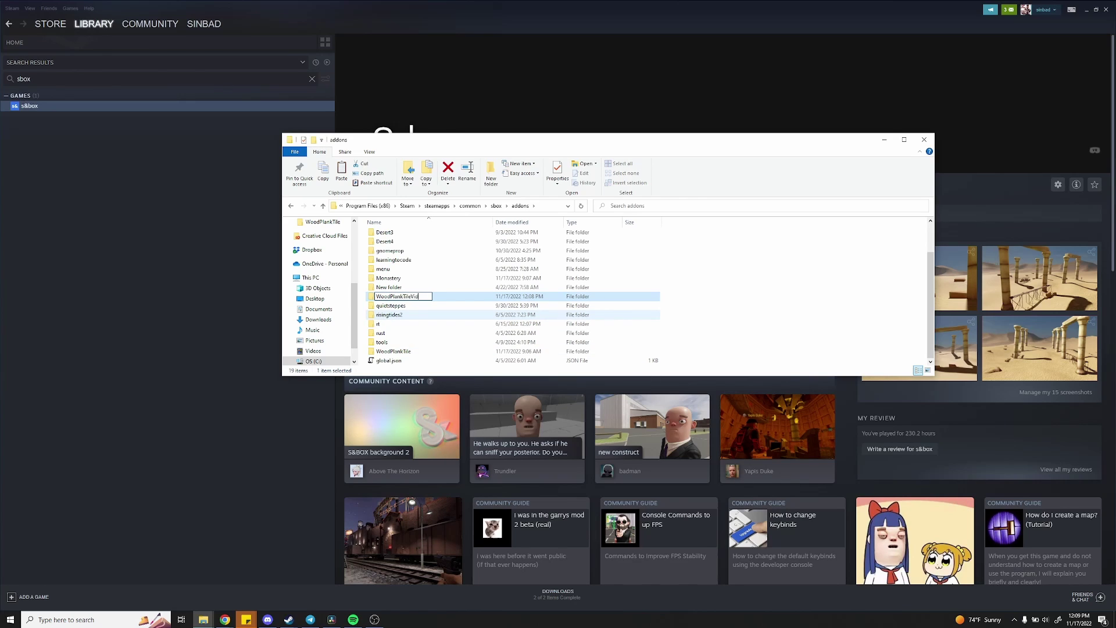
key("Return")
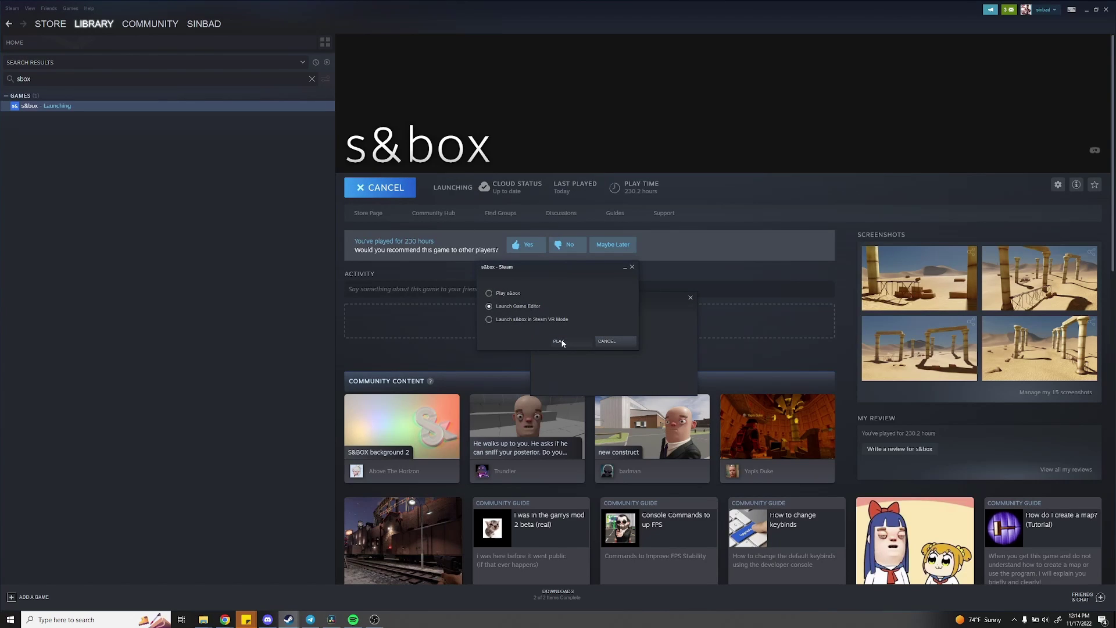
Launch the s&box game editor and set up a new Content project titled WoodenPlankBlendVideo.
left_click(560, 341)
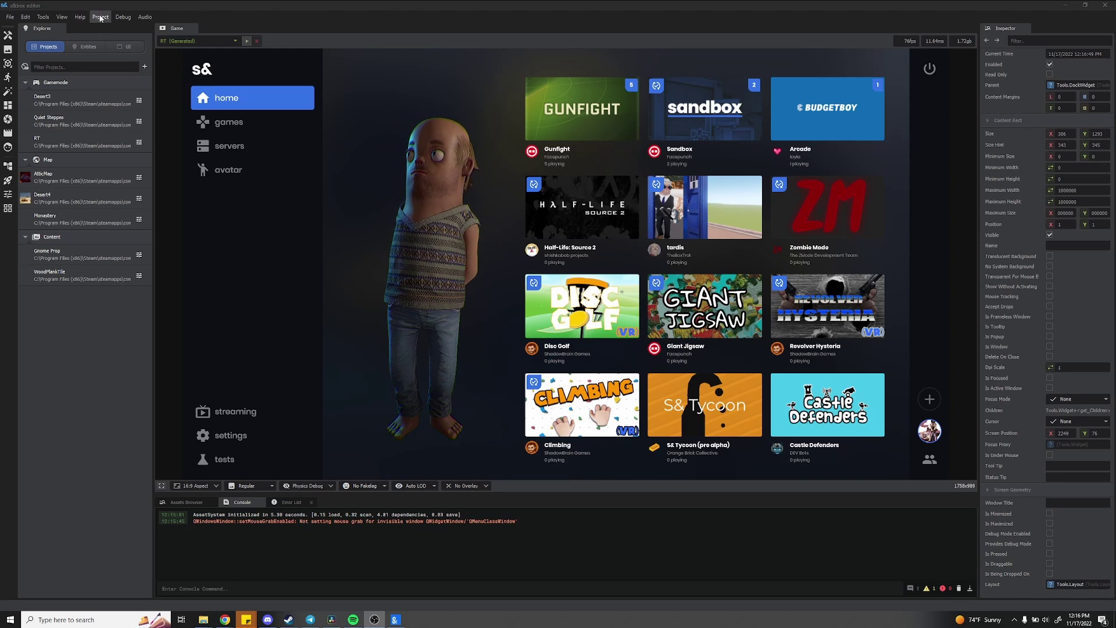
left_click(100, 17)
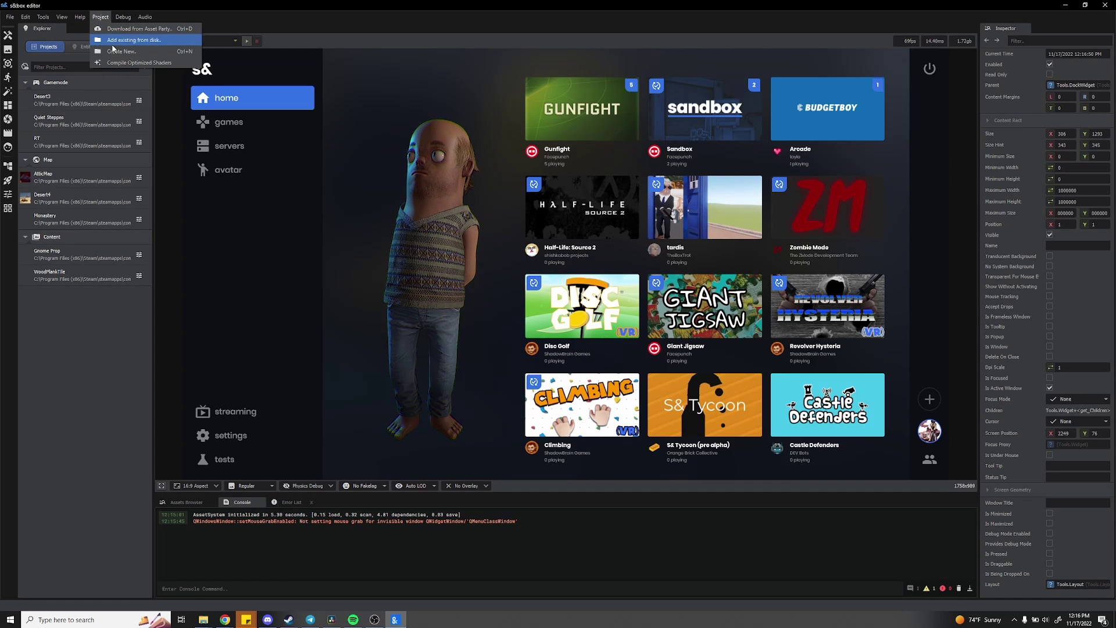
left_click(114, 51)
left_click(494, 221)
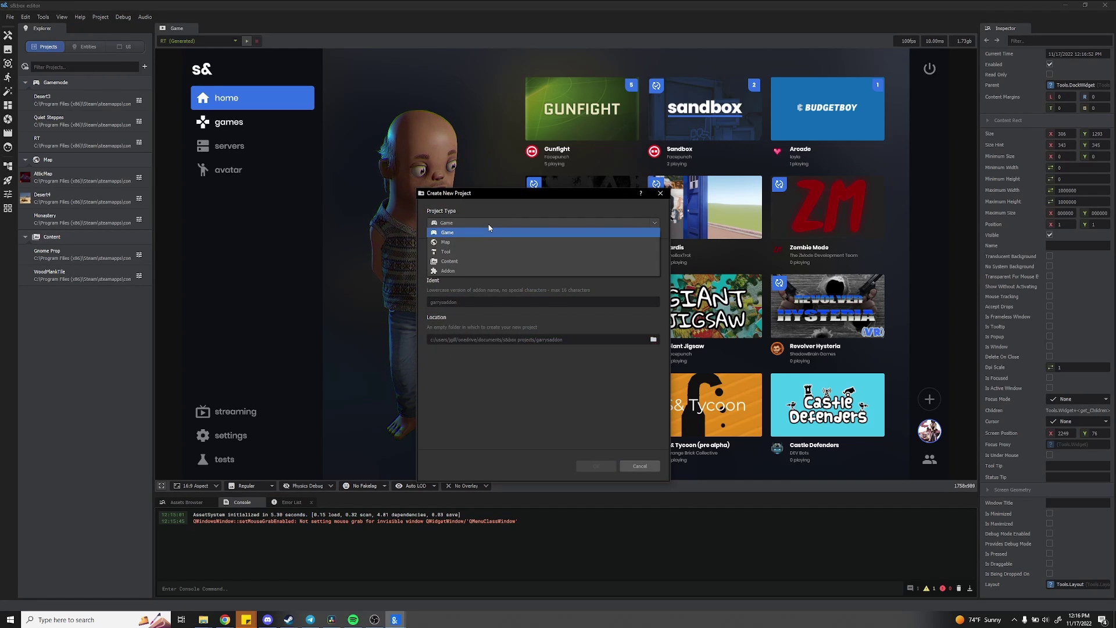
left_click(486, 261)
type("WoodenPlankBlendVideo")
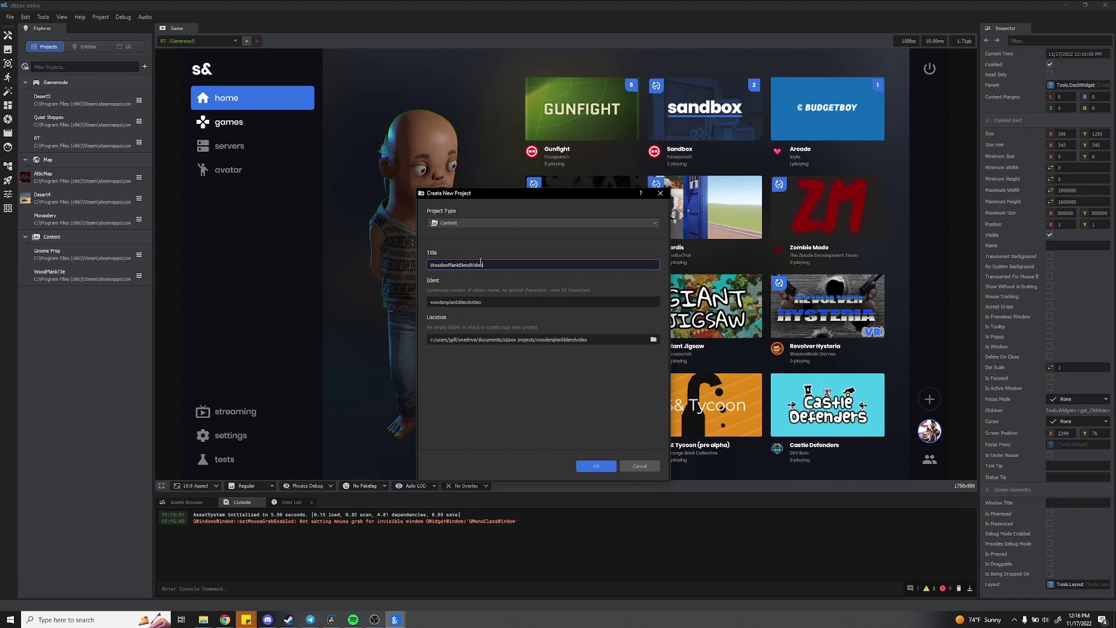
Set the project location to the addons/WoodPlankTileVideo folder and create the project.
left_click(653, 339)
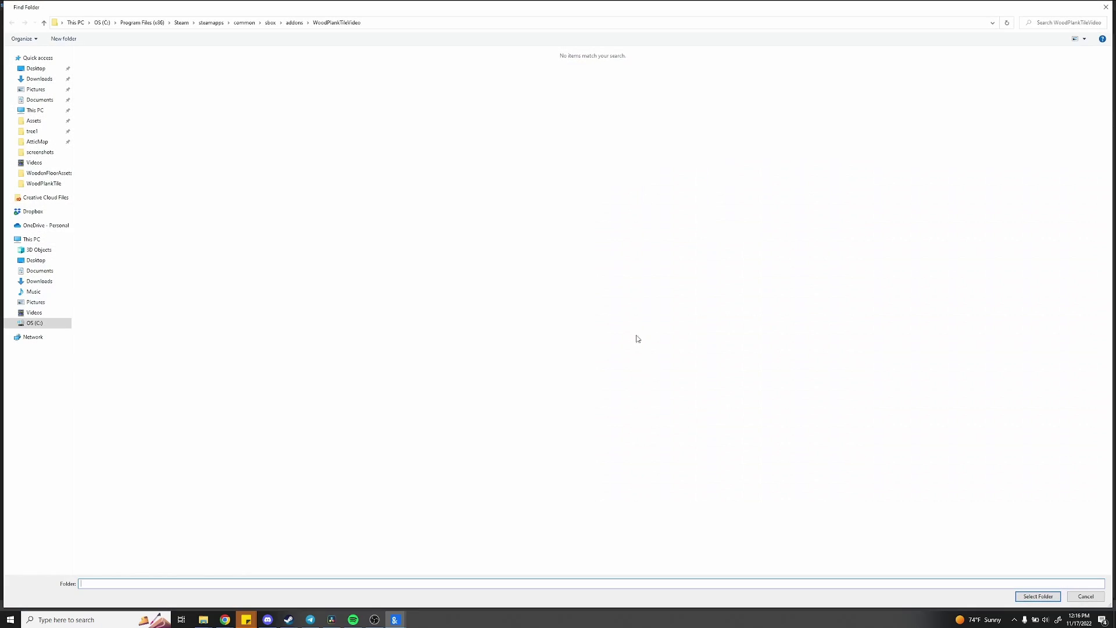
left_click(289, 25)
double_click(169, 218)
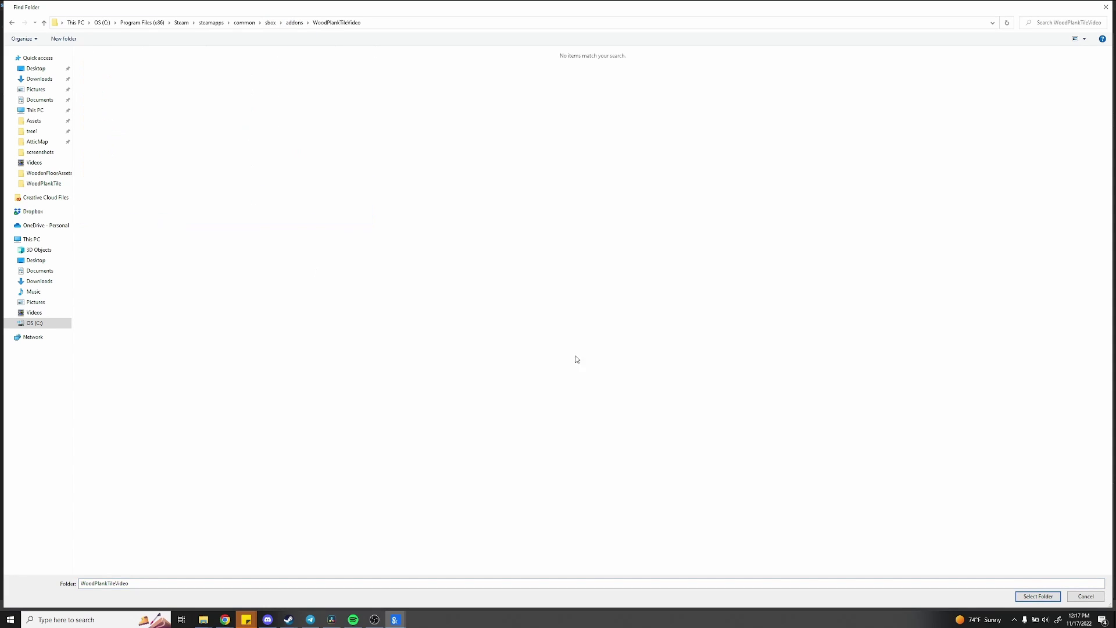
left_click(1038, 596)
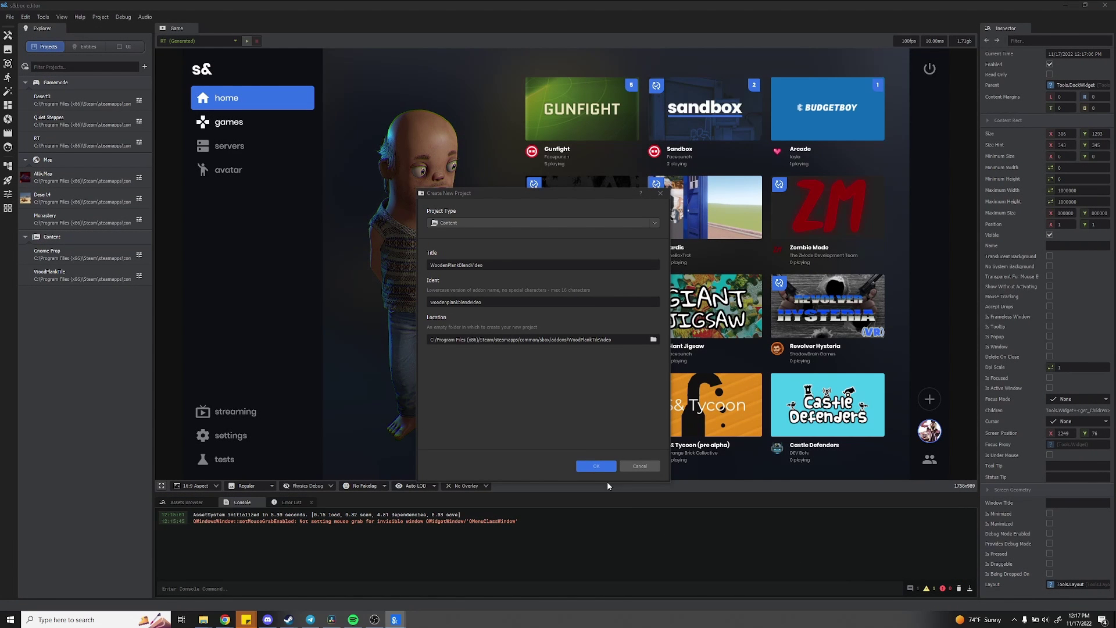
left_click(597, 466)
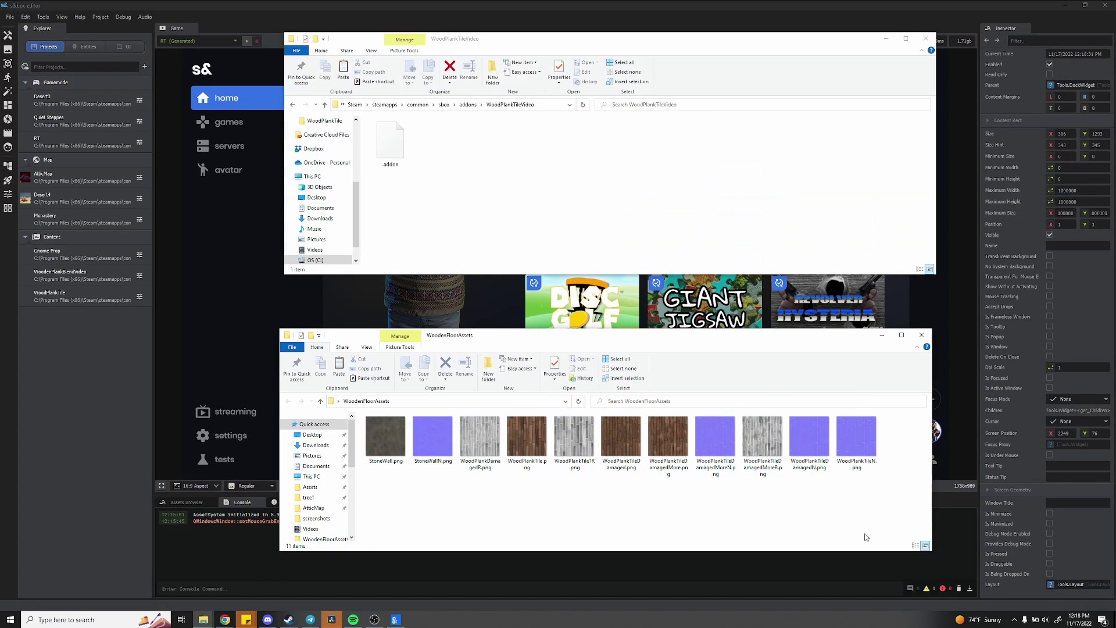
left_click_drag(895, 523, 399, 440)
left_click_drag(628, 458, 601, 205)
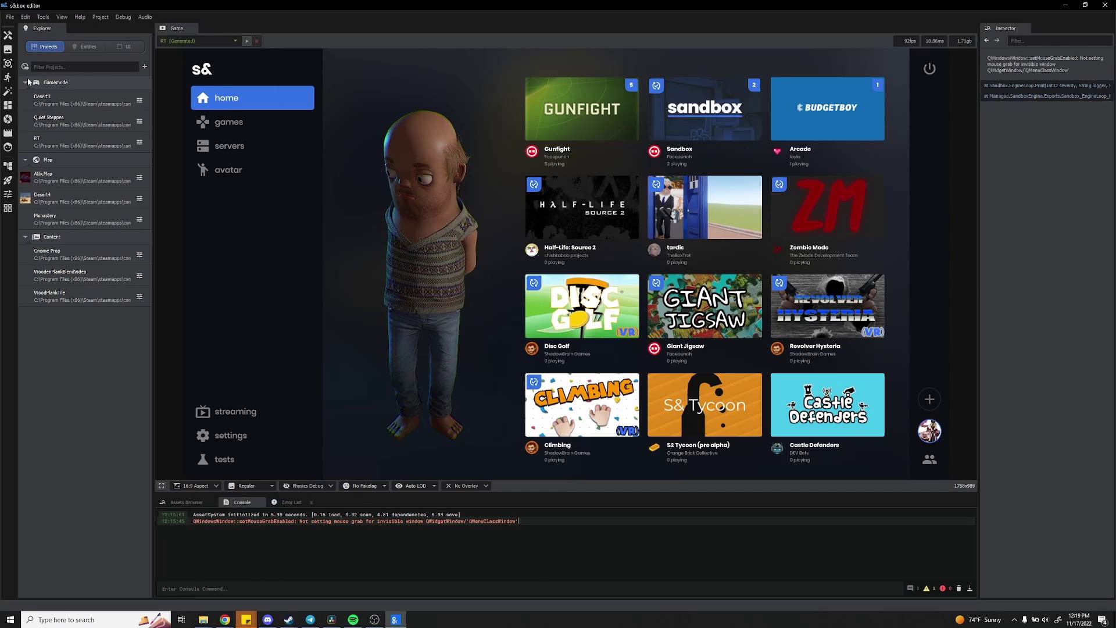
Open the Material Editor and start a new material.
left_click(7, 49)
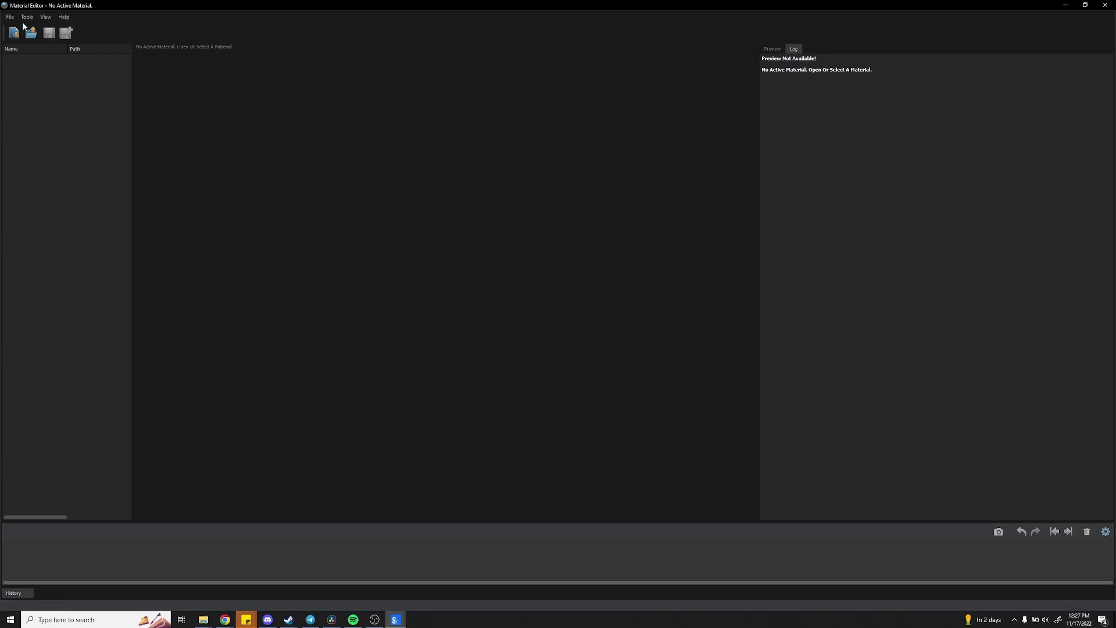
left_click(10, 17)
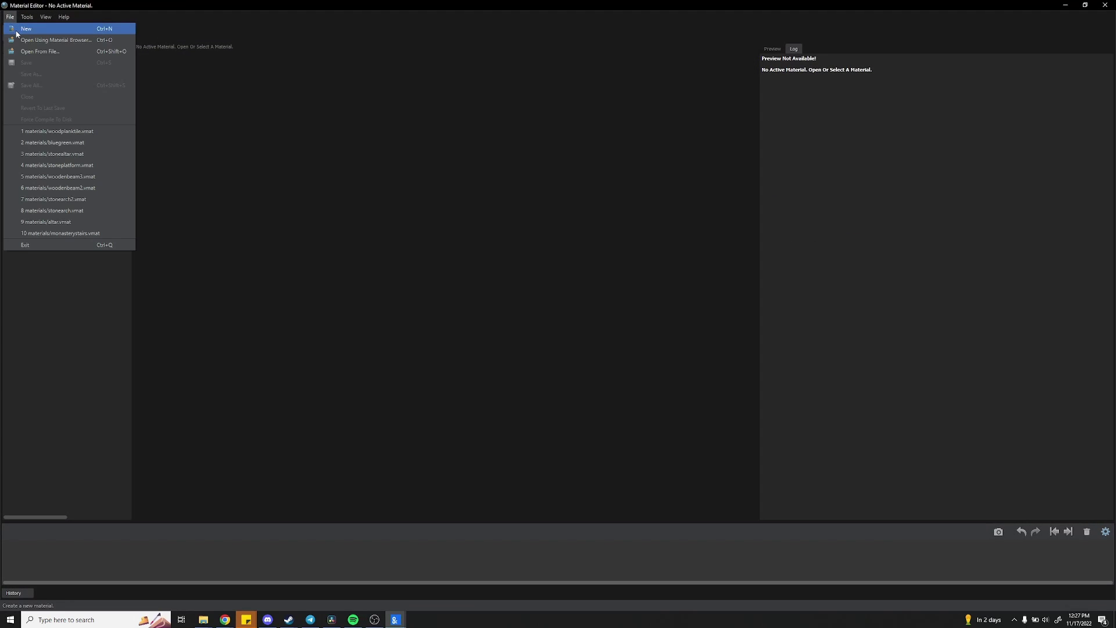
left_click(40, 42)
left_click(10, 17)
left_click(35, 65)
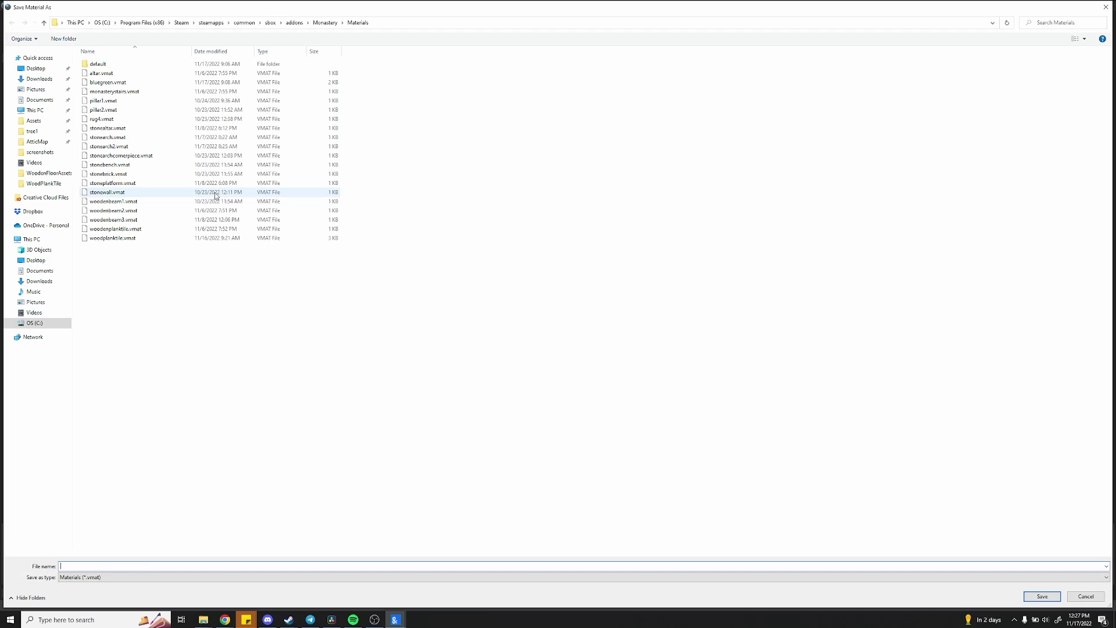
Save the new material as WoodPlankBlendVide in the addons/WoodPlankTileVideo folder.
left_click(294, 22)
double_click(202, 177)
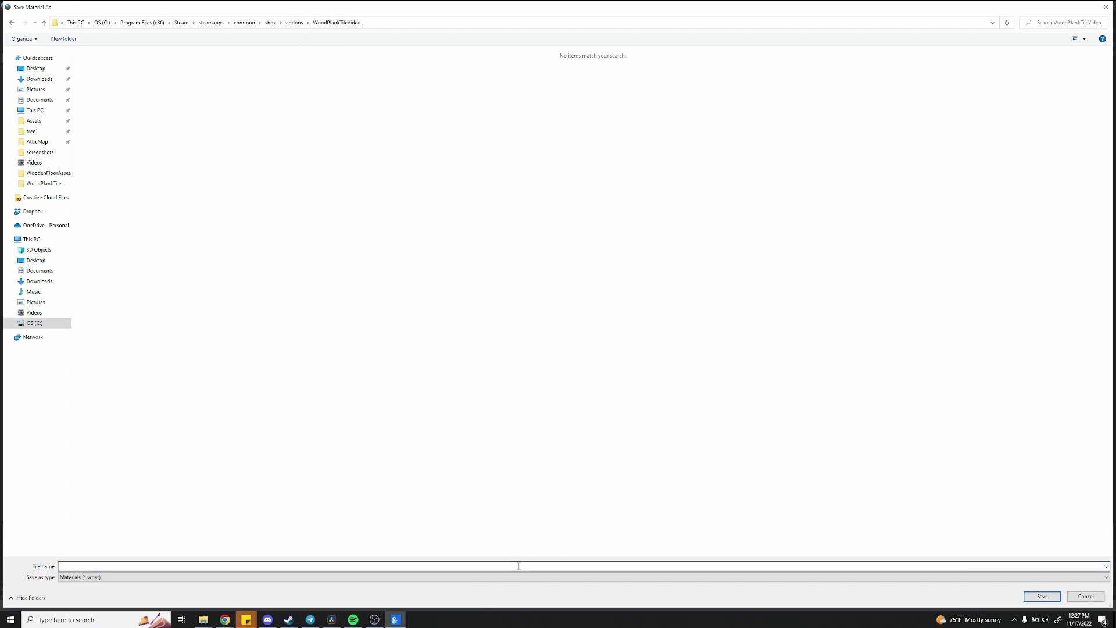
type("WoodPlankBlendVid")
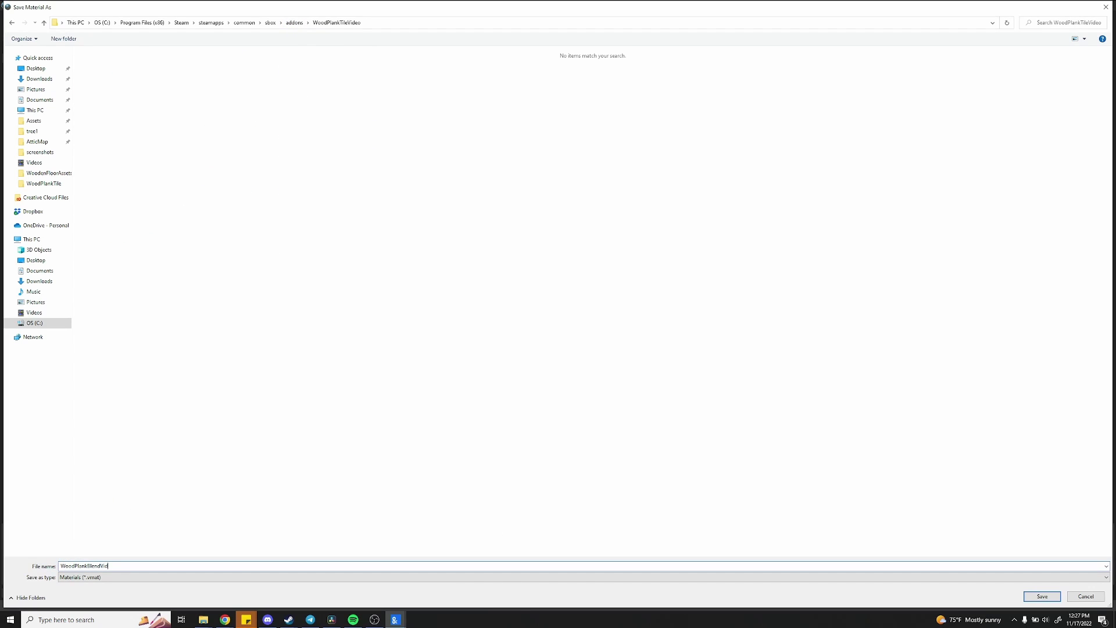
type("e")
key("Return")
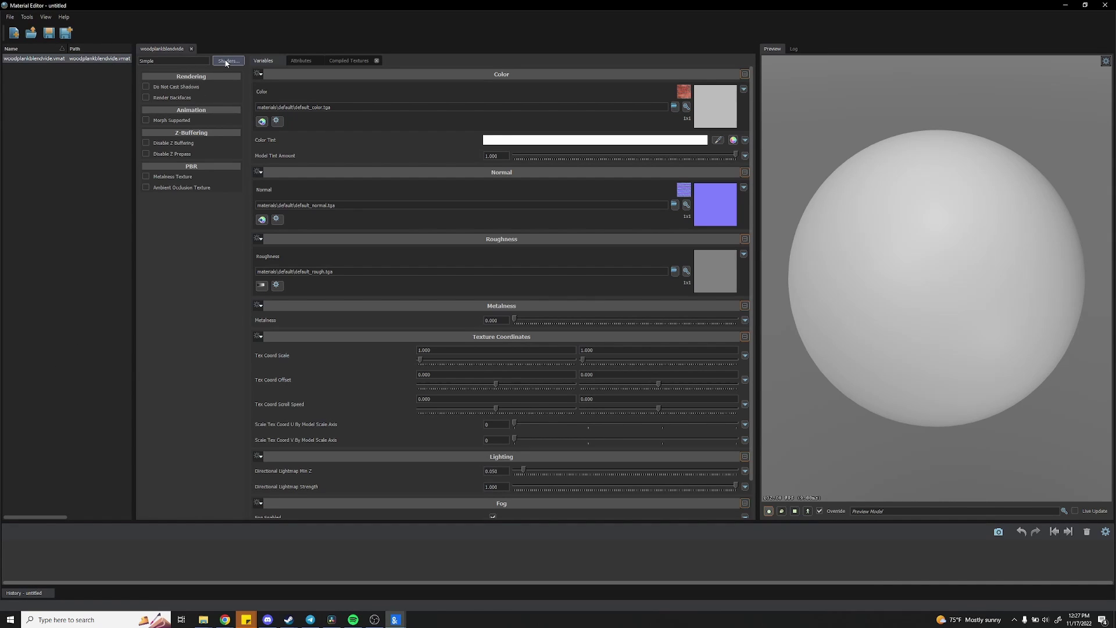
Assign the Blendable shader to the material and set its multiblend to 4 layers.
left_click(227, 61)
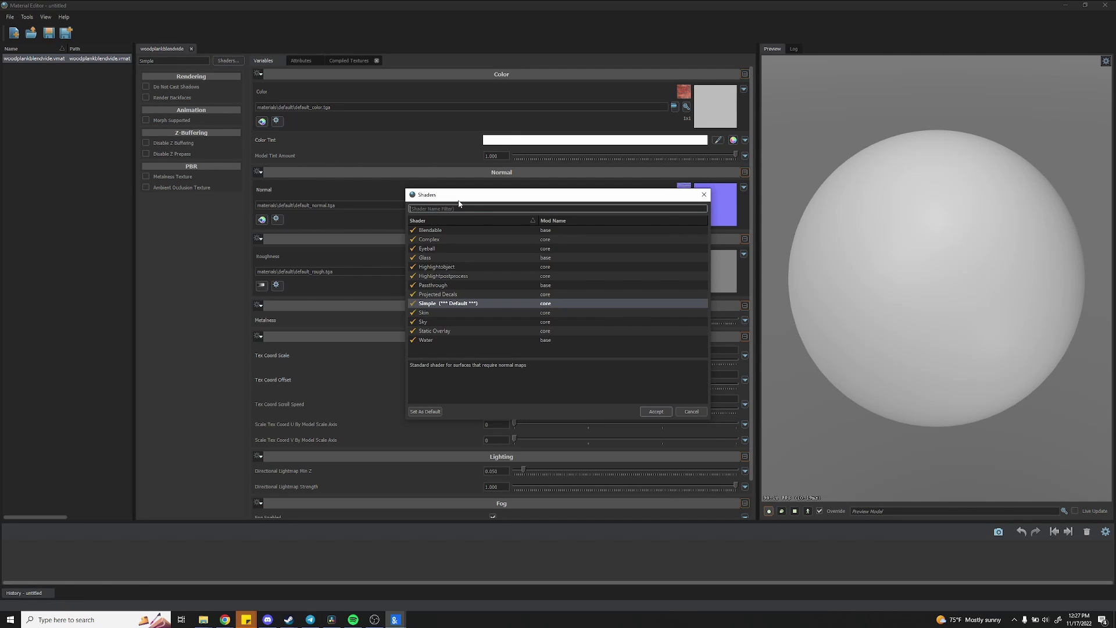
type("blend")
double_click(440, 230)
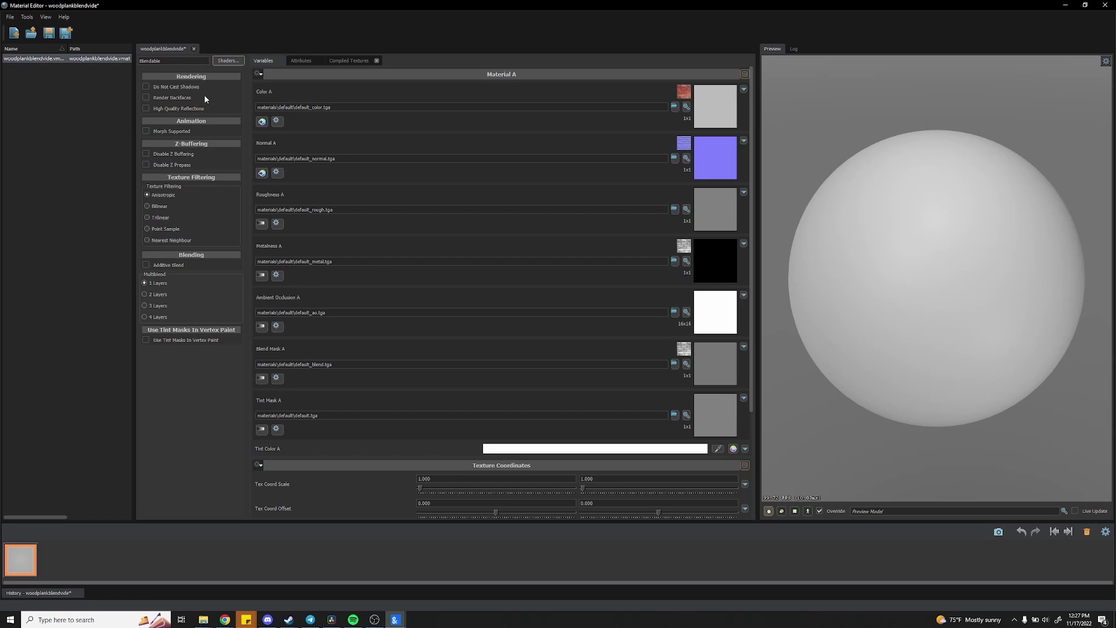
left_click(143, 317)
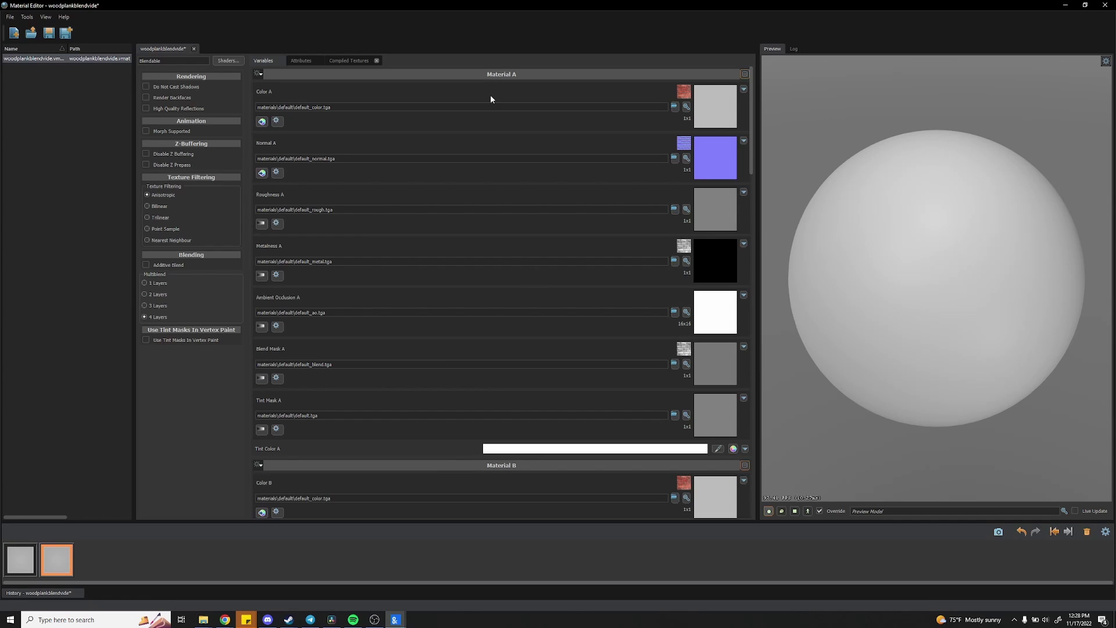
Look through the texture slots of Materials A to D, collapsing the Material C section.
scroll(537, 180, "down", 2)
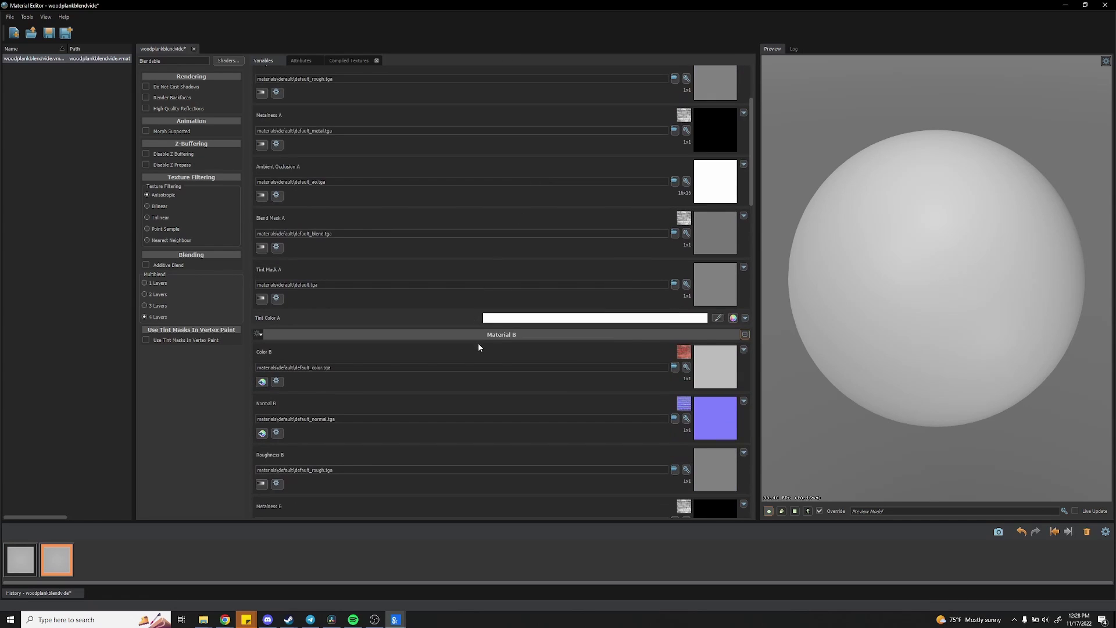
scroll(491, 352, "down", 1)
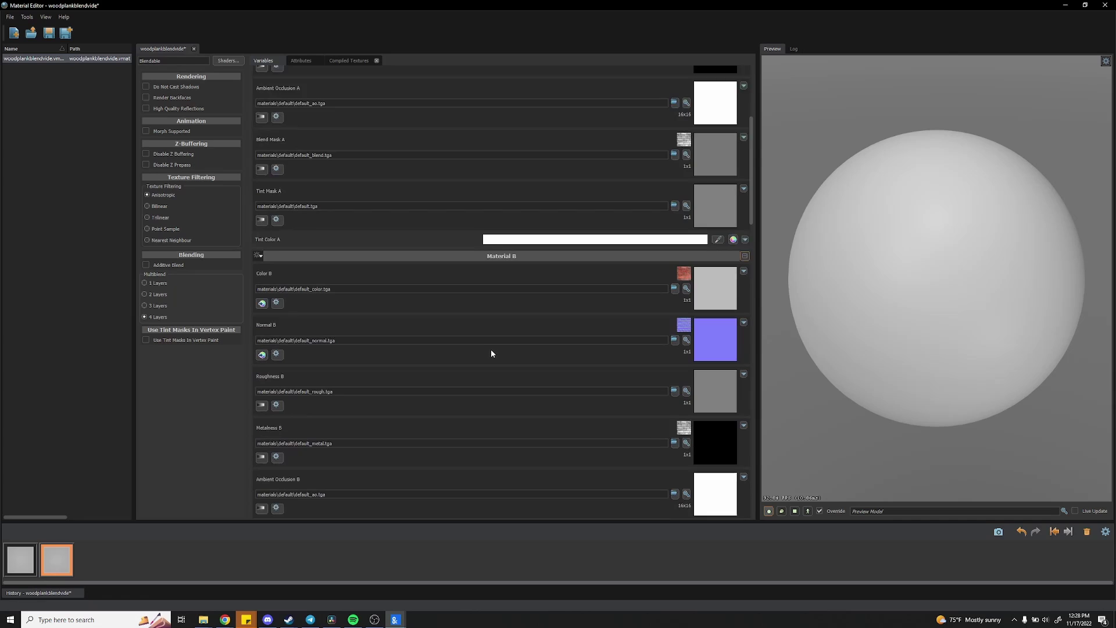
scroll(492, 353, "down", 3)
left_click(496, 478)
scroll(495, 449, "down", 2)
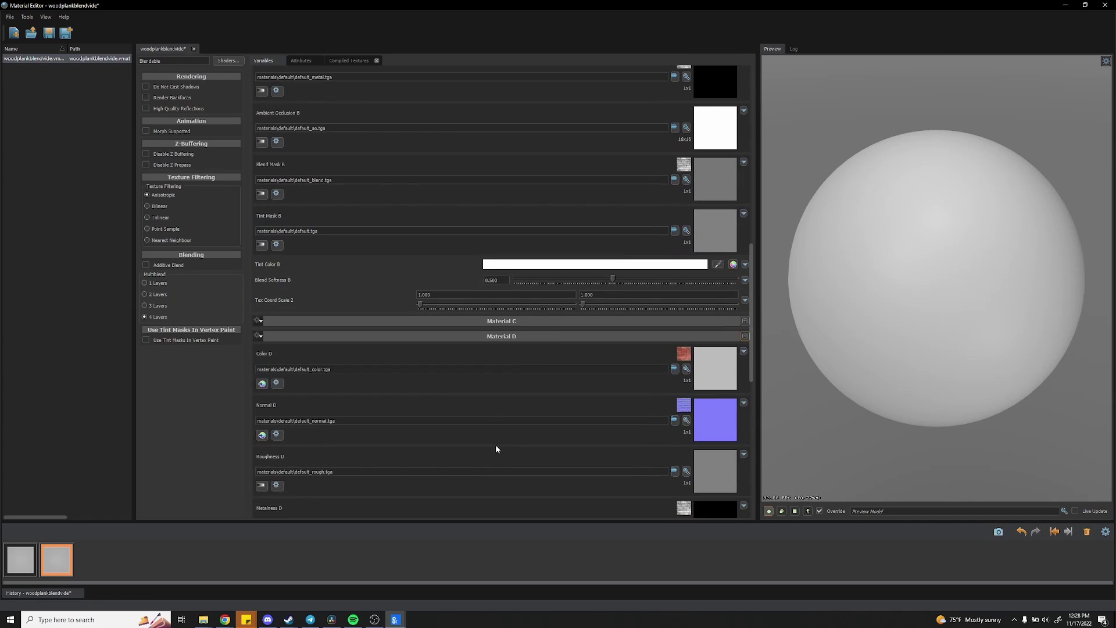
left_click(491, 337)
left_click(508, 336)
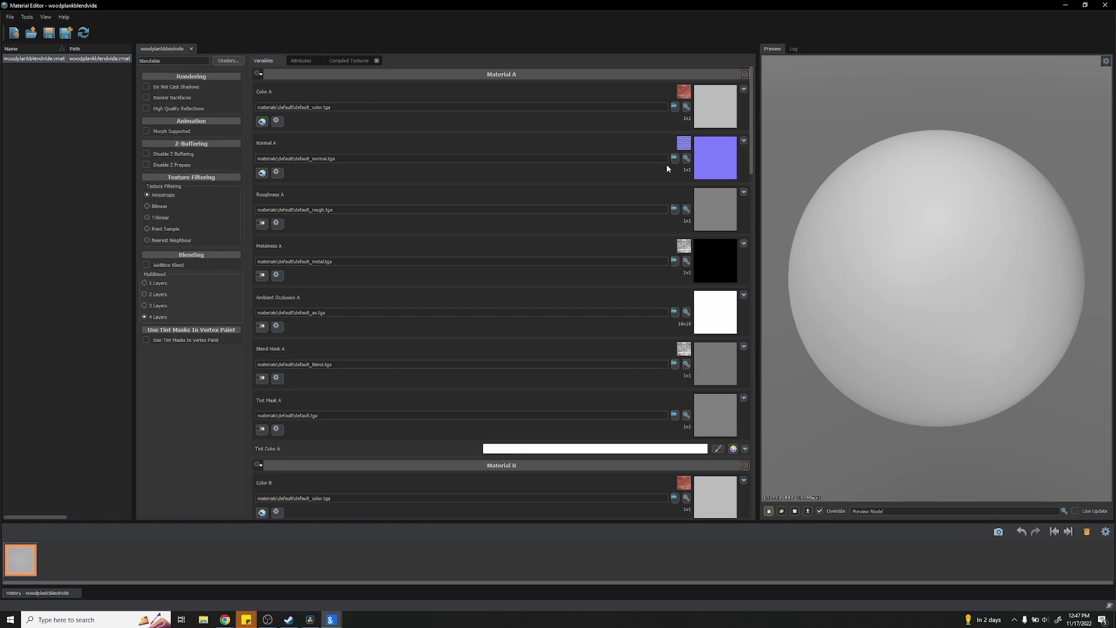
Assign WoodPlankTile.png as the Color A texture, showing all image types in the file chooser to find it.
left_click(675, 107)
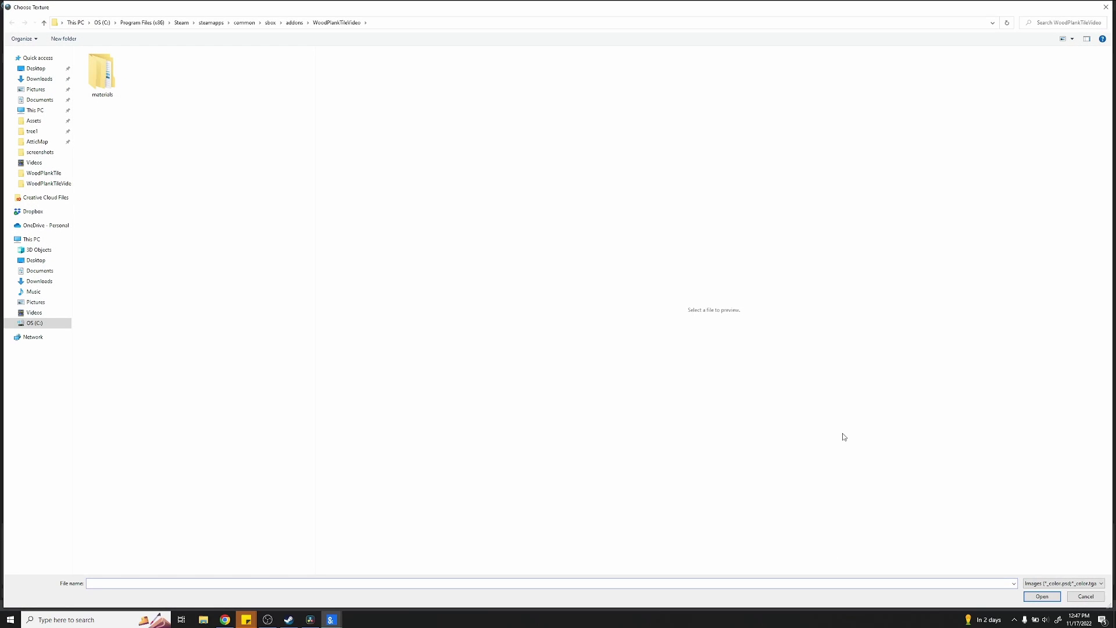
left_click(1040, 584)
left_click(1029, 601)
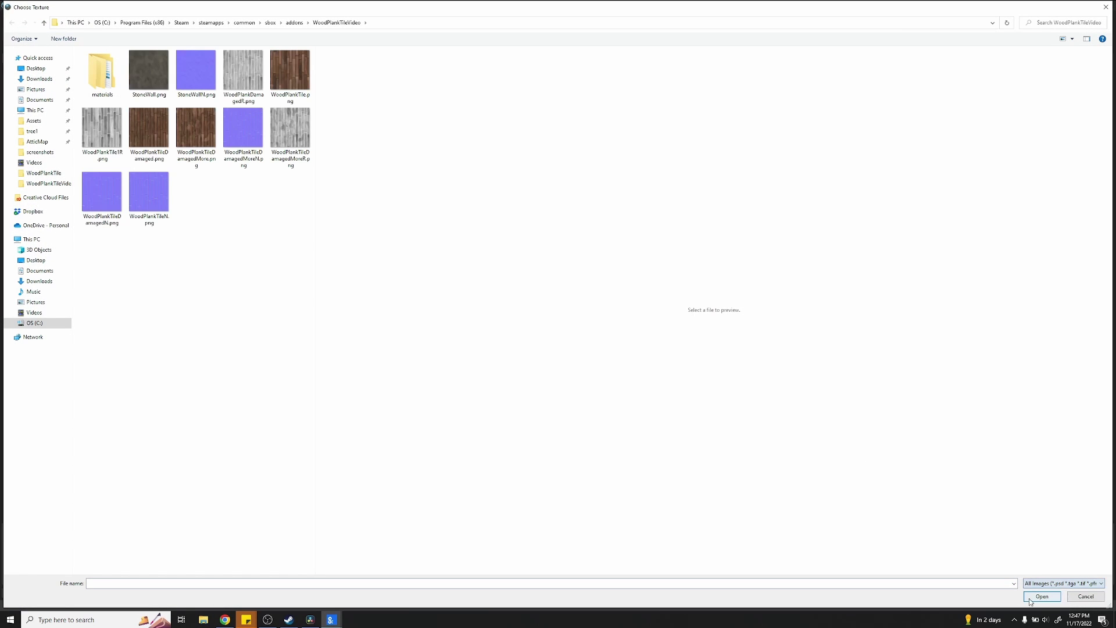
double_click(302, 60)
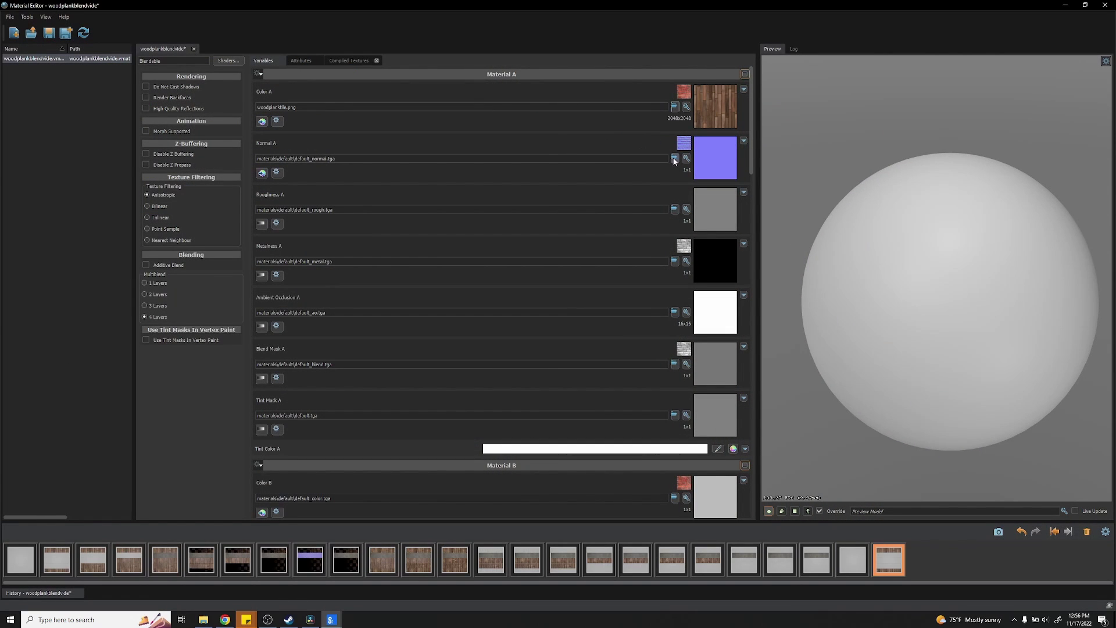
Assign WoodPlankTileN.png as the Normal A texture and WoodPlankTile1R.png as the Roughness A texture.
left_click(674, 159)
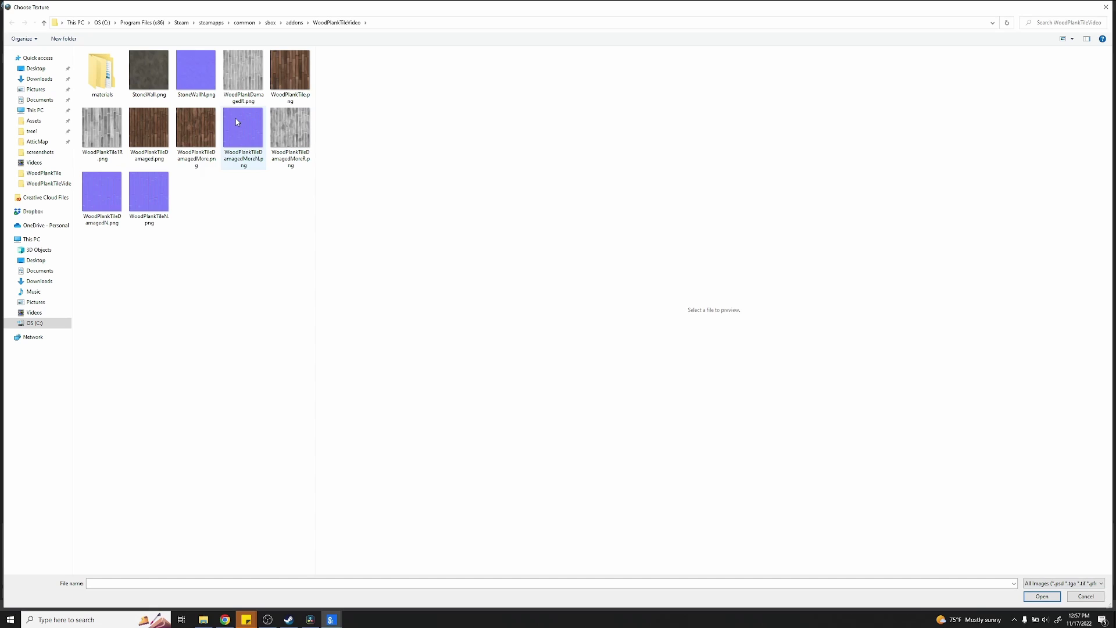
double_click(141, 180)
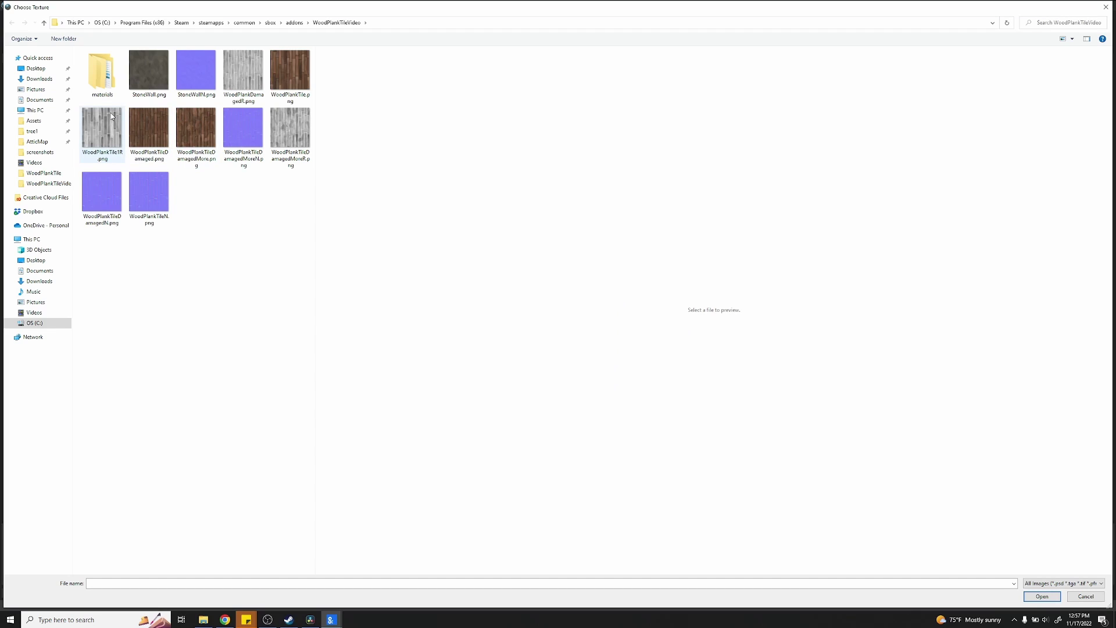
double_click(112, 116)
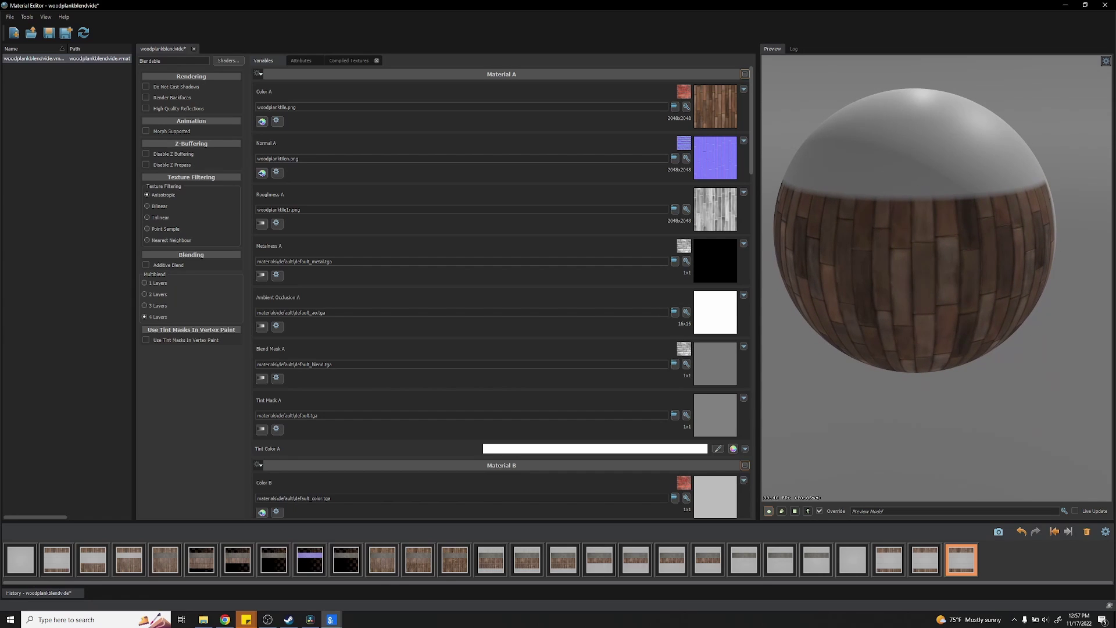
mouse_move(913, 230)
left_mouse_down()
mouse_move(924, 218)
mouse_move(805, 198)
mouse_move(988, 227)
mouse_move(914, 230)
left_mouse_up()
Assign WoodPlankTileDamaged.png as the Color B texture, showing all image types in the file chooser to find it.
scroll(617, 302, "down", 3)
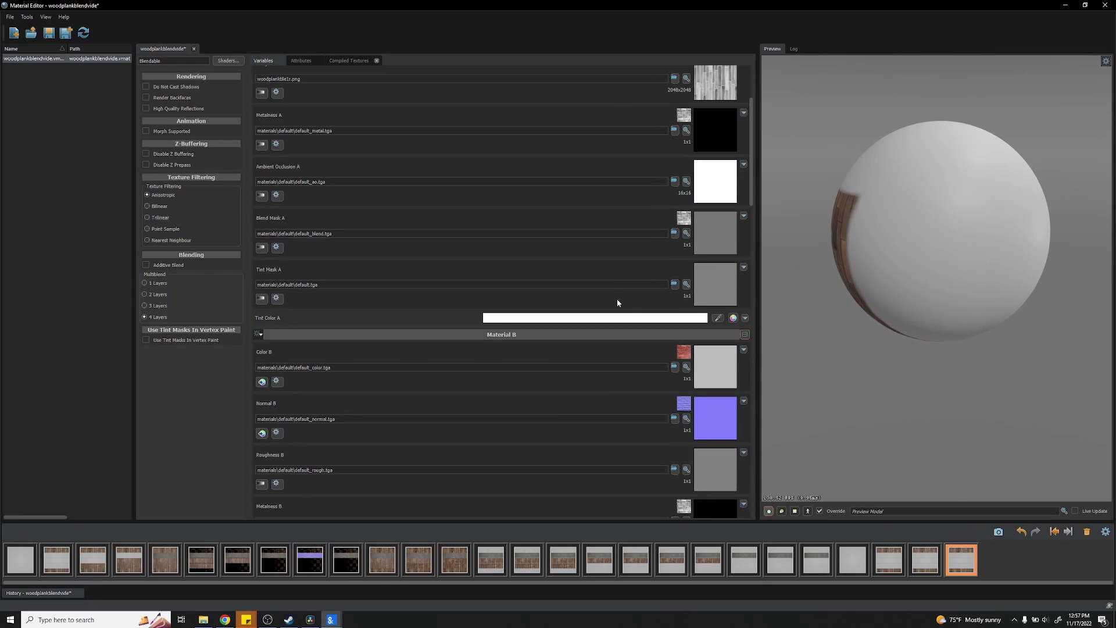
left_click(675, 367)
left_click(1063, 583)
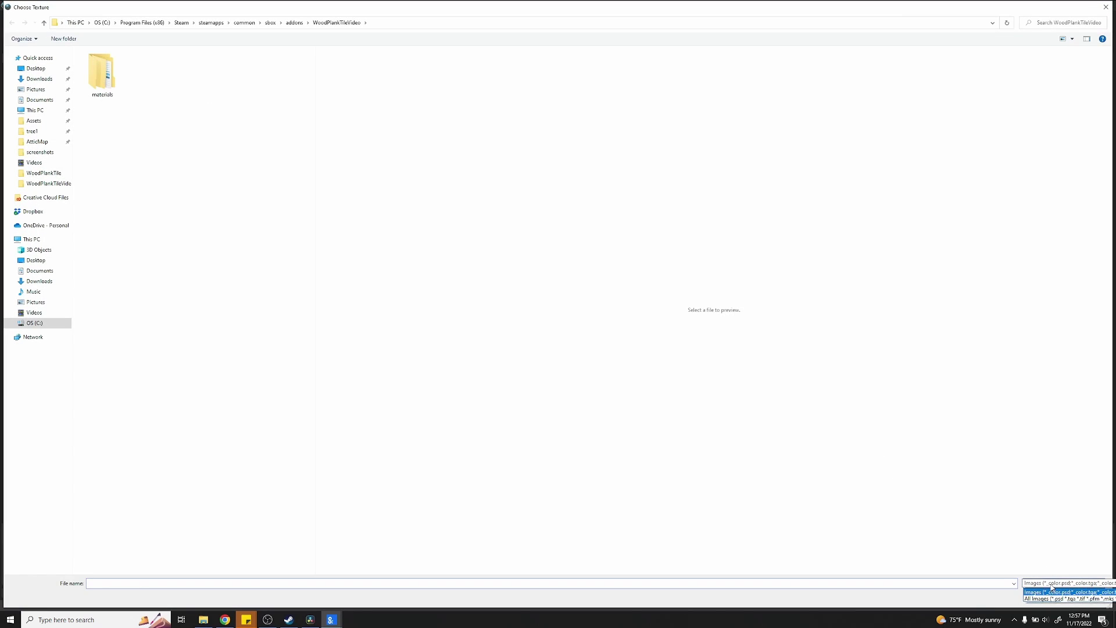
left_click(1057, 601)
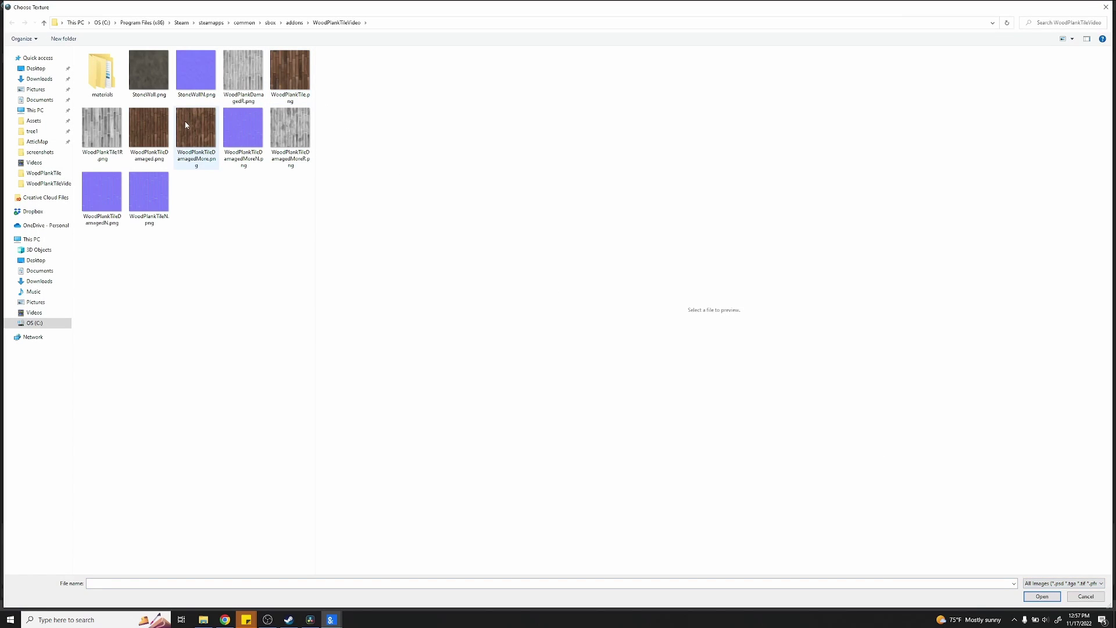
double_click(158, 125)
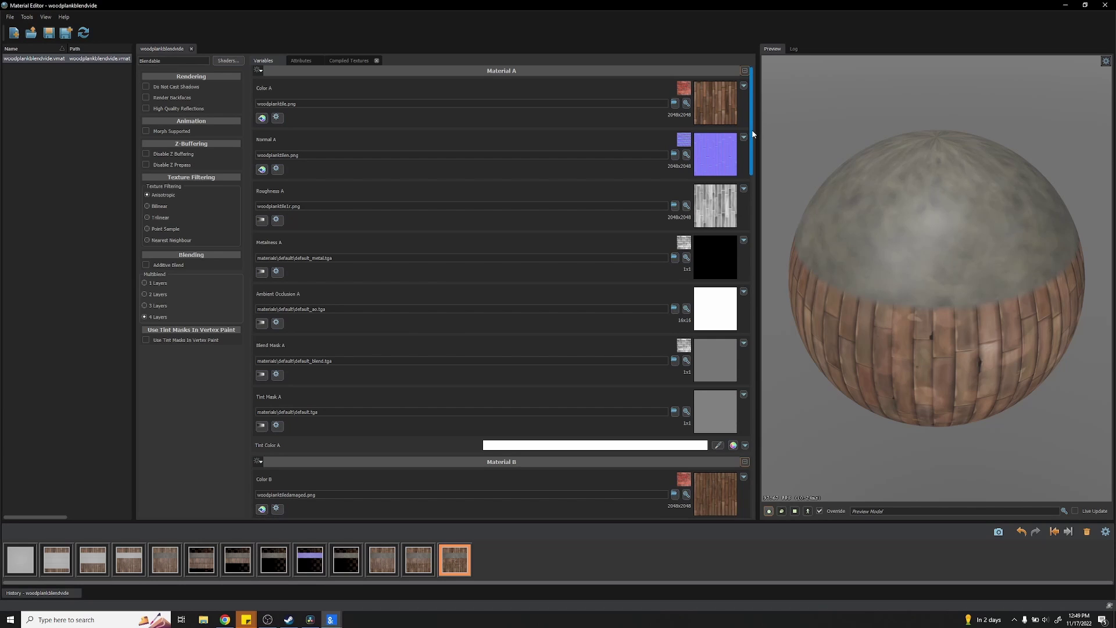
left_click_drag(751, 130, 766, 412)
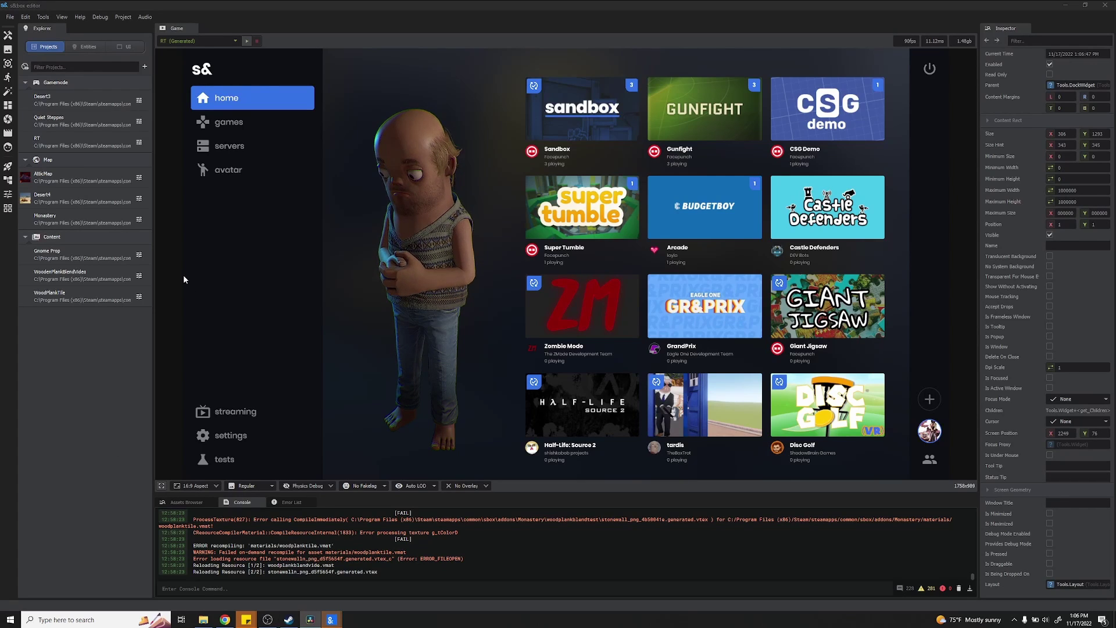
Switch to the Hammer map editor from the s&box editor and start a new map.
left_click(8, 50)
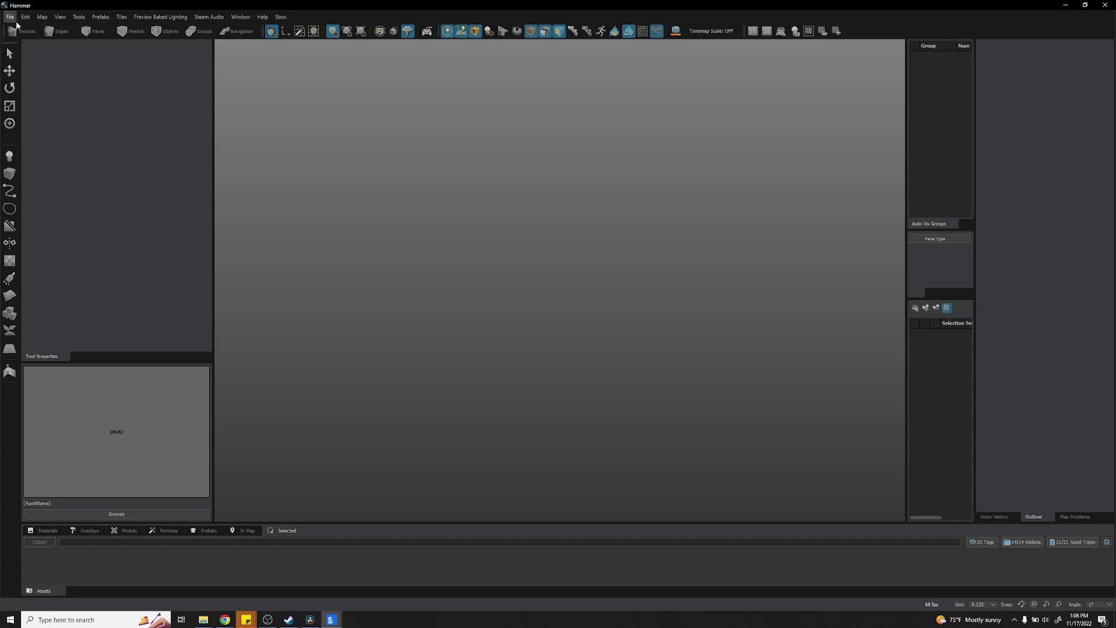
left_click(11, 16)
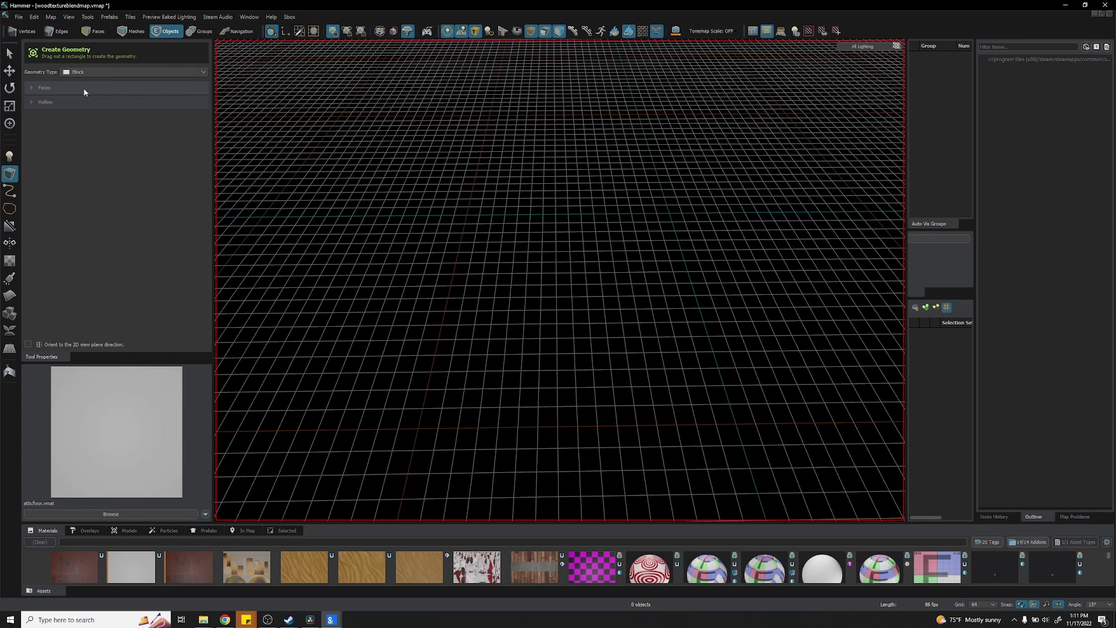
Create a Quad of 1024 by 1024 units on the grid as the floor.
left_click(85, 73)
left_click(87, 111)
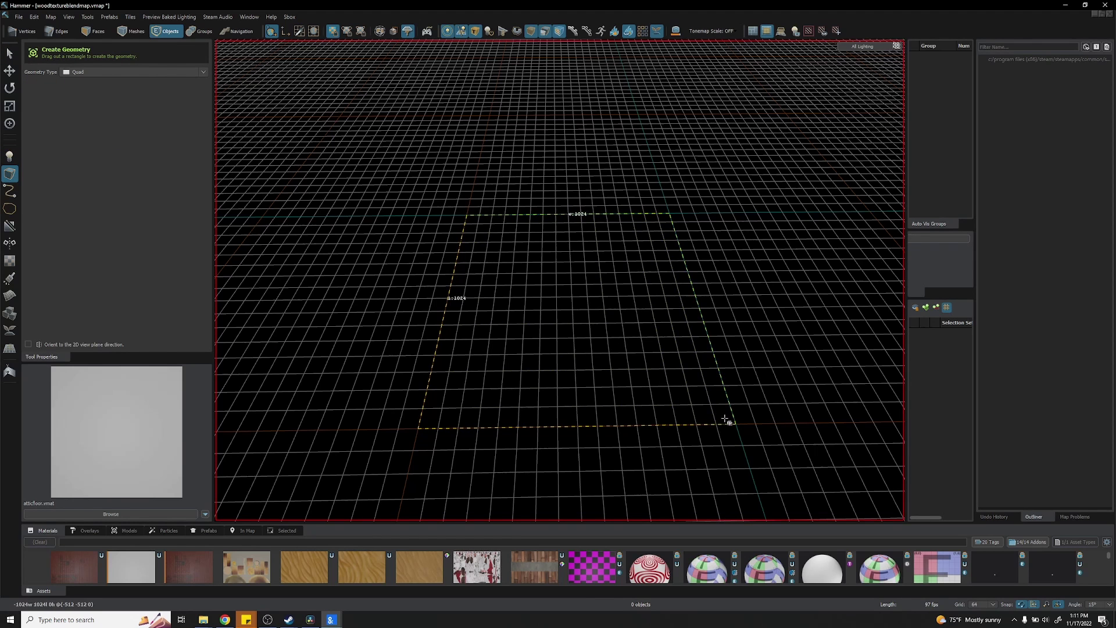
left_click_drag(725, 419, 725, 419)
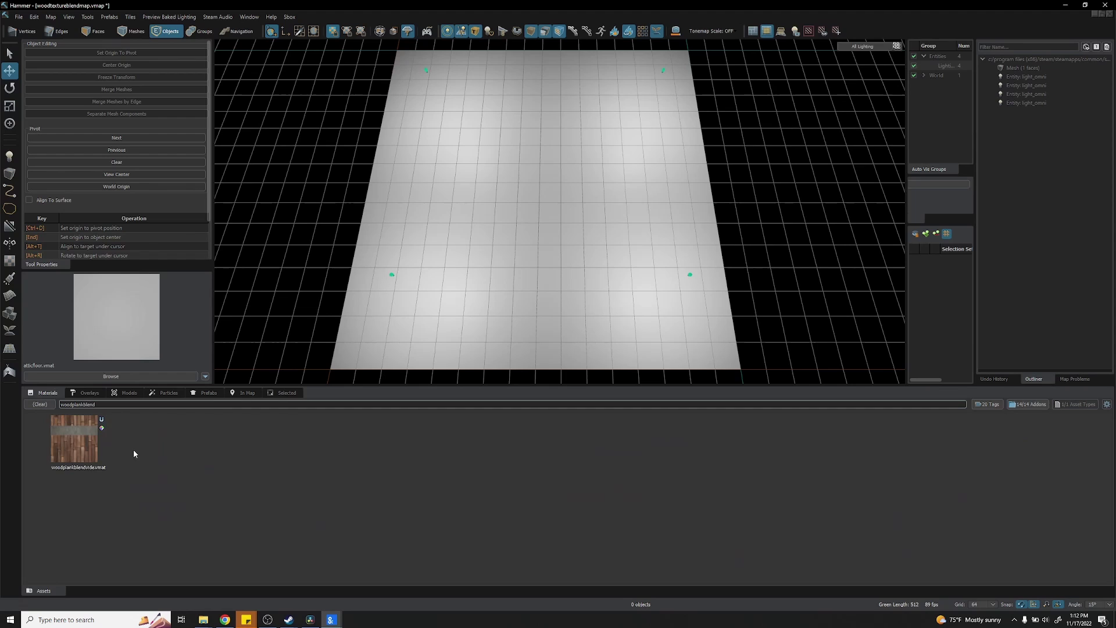
Apply the woodplankblendvide material to the face of the floor quad.
left_click(76, 438)
key("3")
left_click(563, 315)
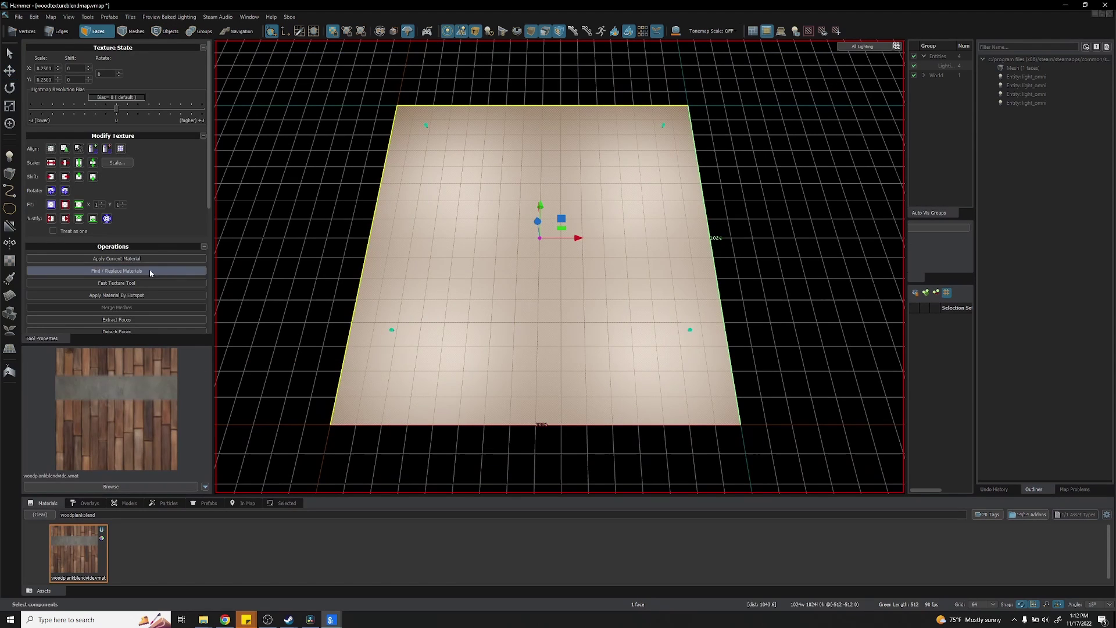
left_click(134, 258)
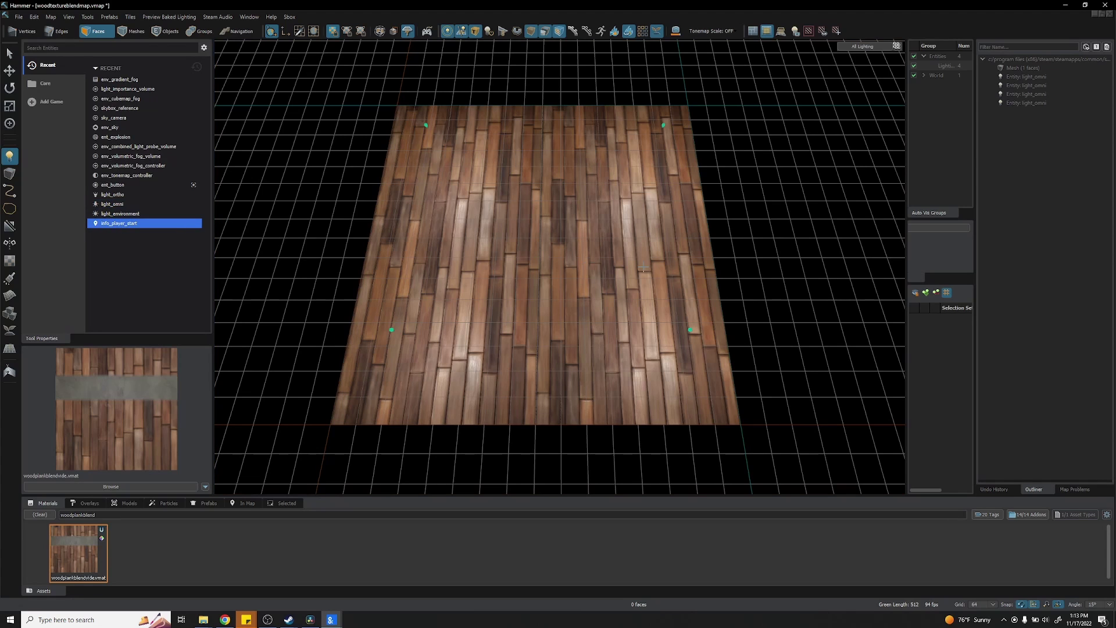
Place an info_player_start entity on the plank floor as a scale reference and save the map.
left_click(651, 270)
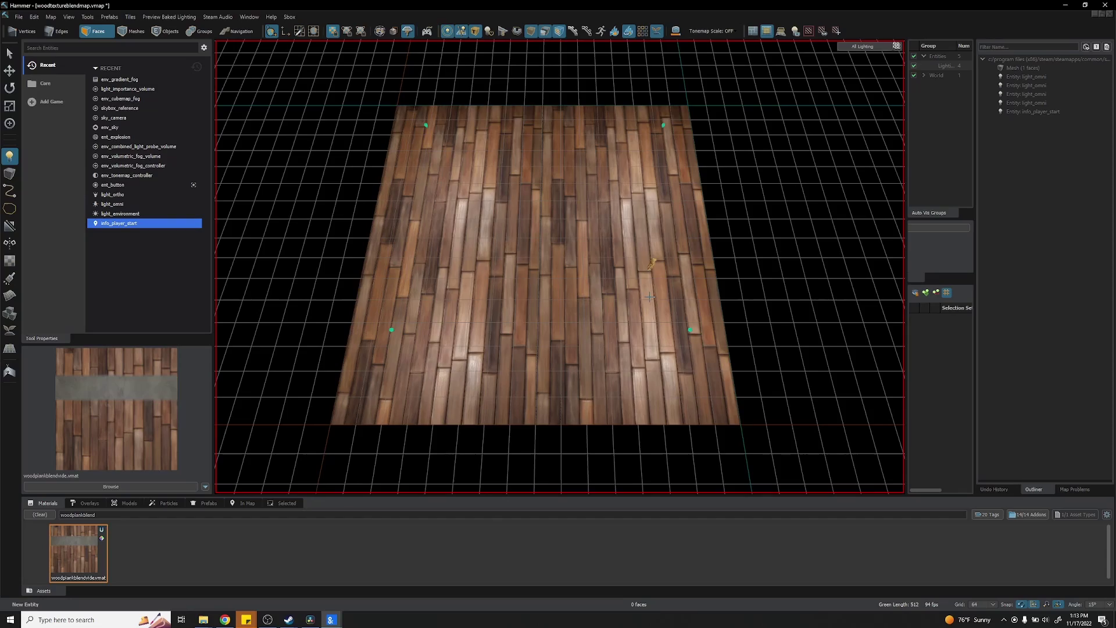
right_click_drag(652, 270, 560, 266)
key("w")
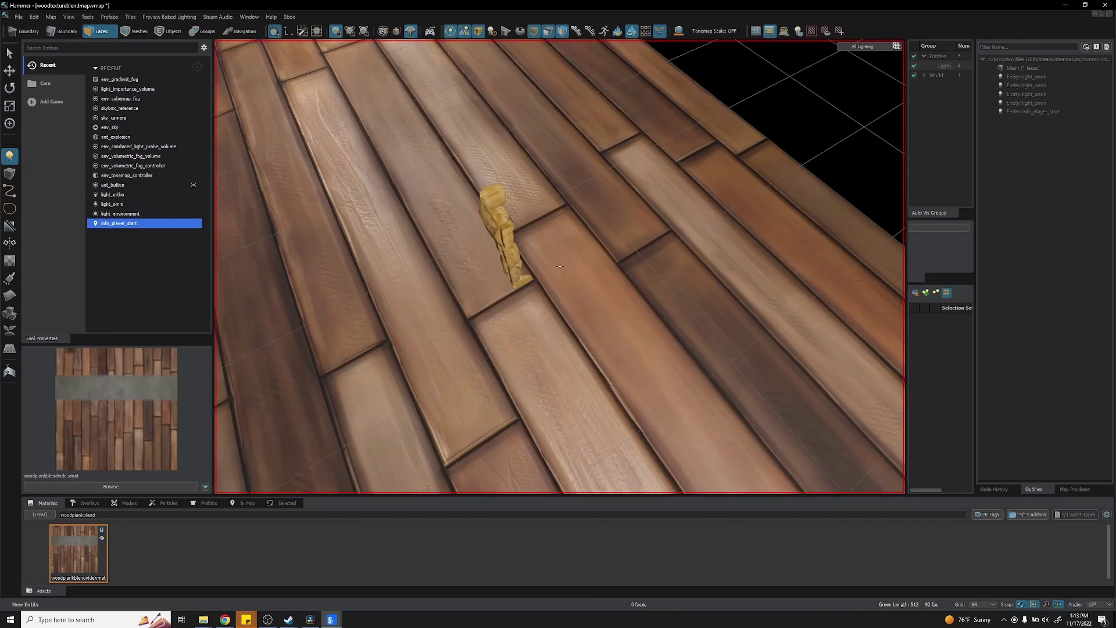
key("ctrl+w")
key("Escape")
key("z")
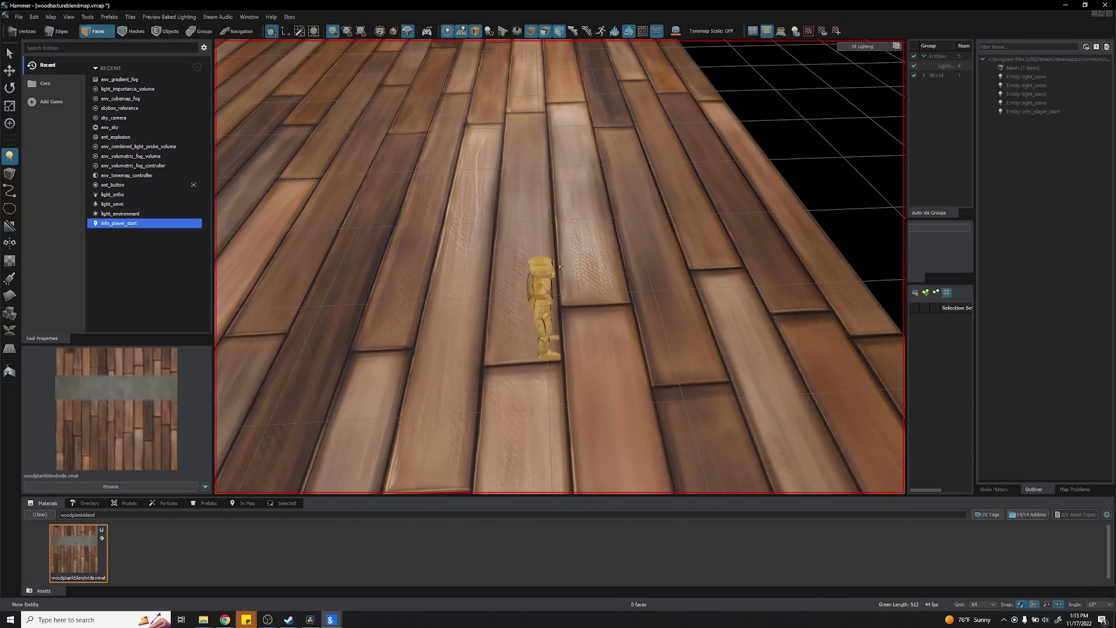
right_click_drag(559, 266, 671, 286)
key("ctrl+s")
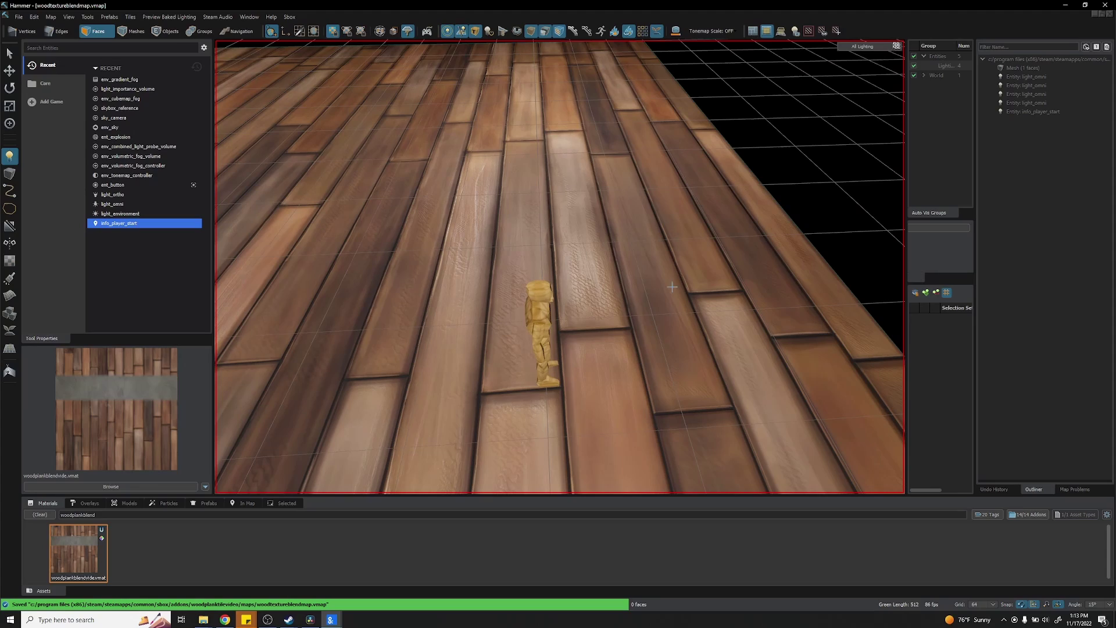
Select the floor face and scale down its plank texture so the planks suit the player's size.
key("shift+s")
left_click(631, 289)
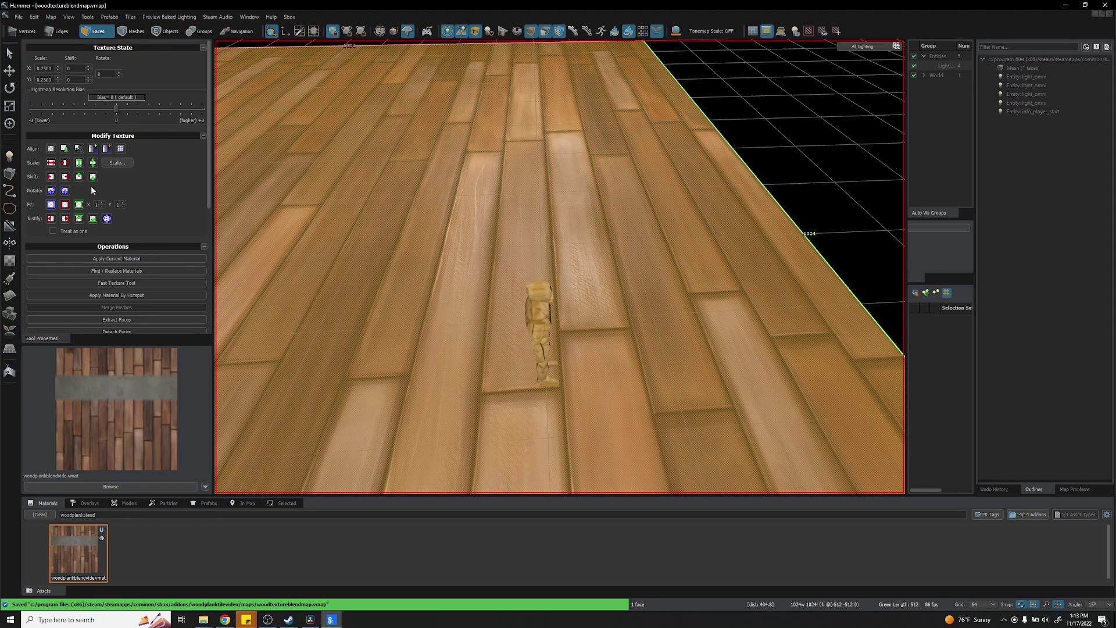
left_click(65, 164)
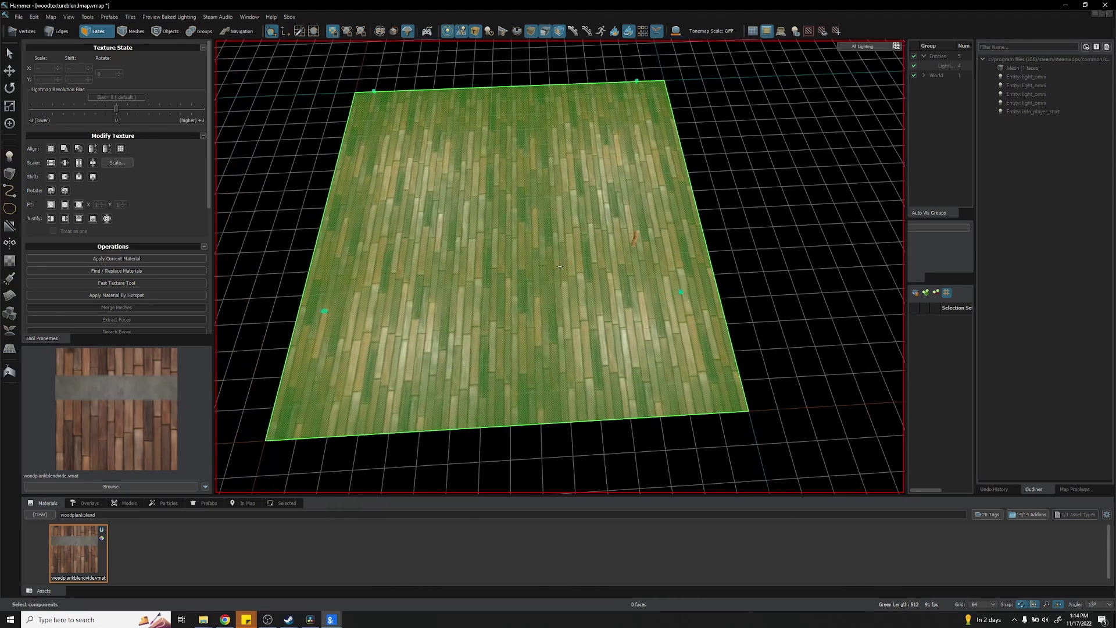
right_click_drag(559, 266, 500, 266)
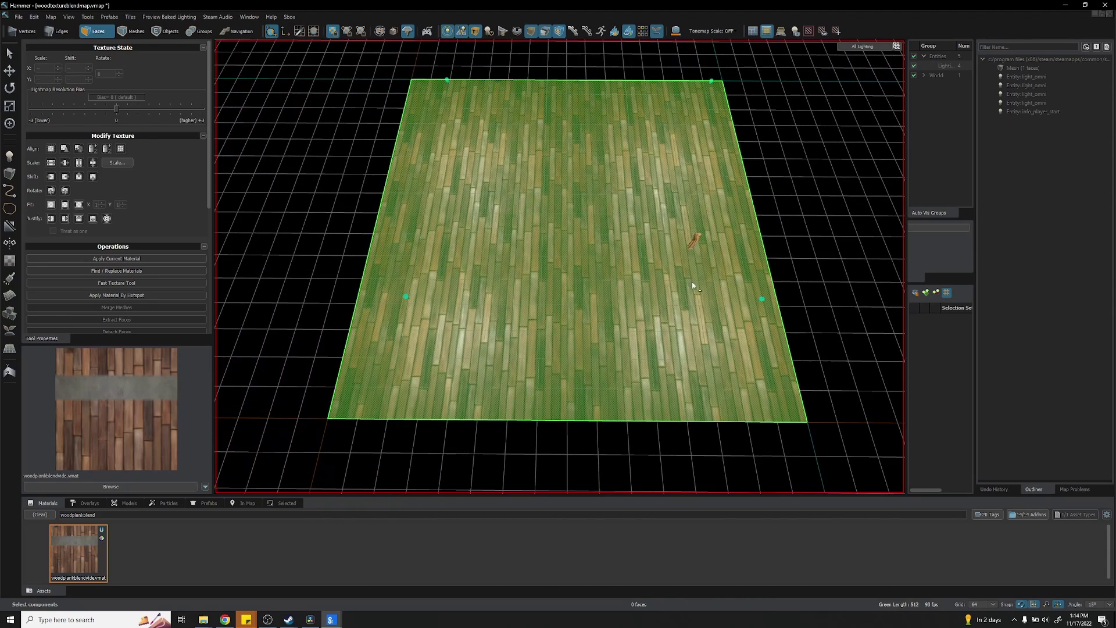
Try several subdivision levels on the floor face, including 4 and 5, settle on level 3, and deselect the face.
left_click(664, 275)
scroll(105, 295, "down", 3)
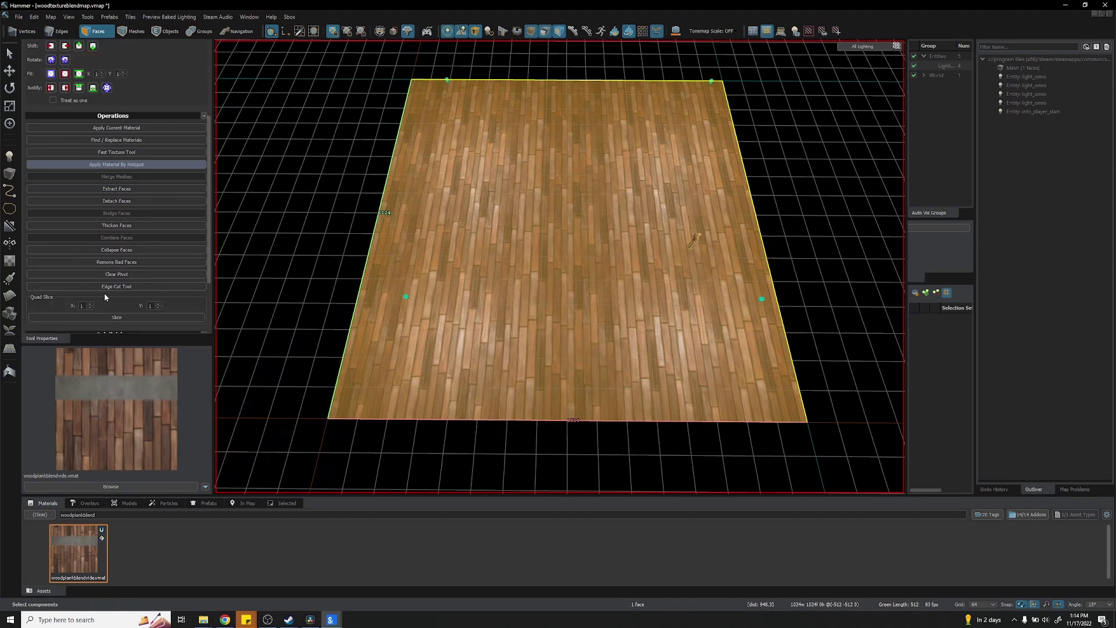
scroll(104, 297, "down", 3)
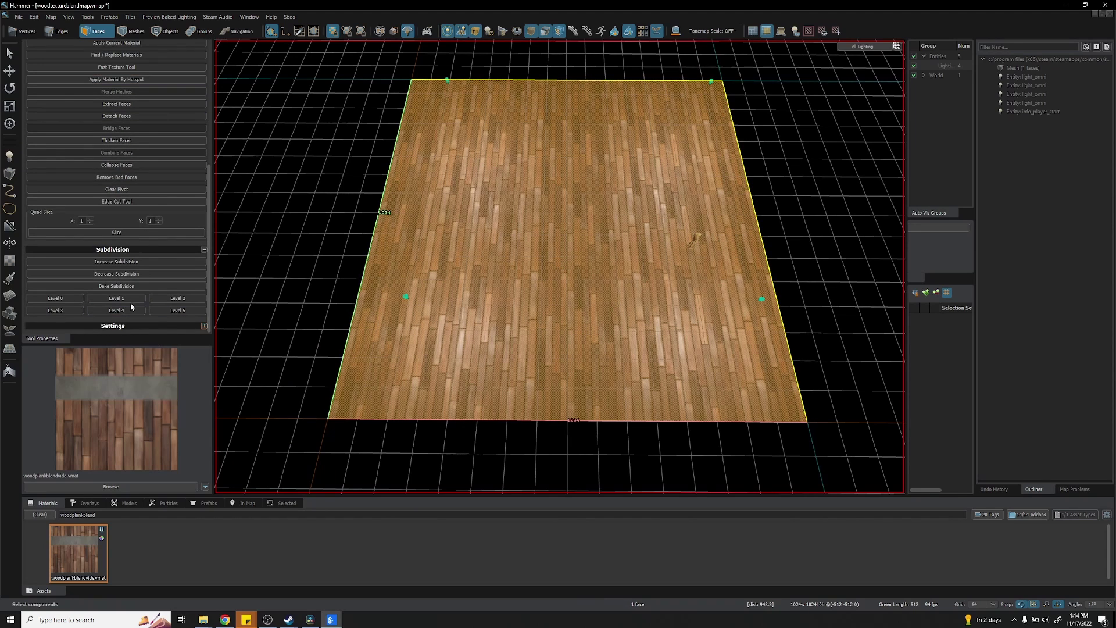
left_click(145, 298)
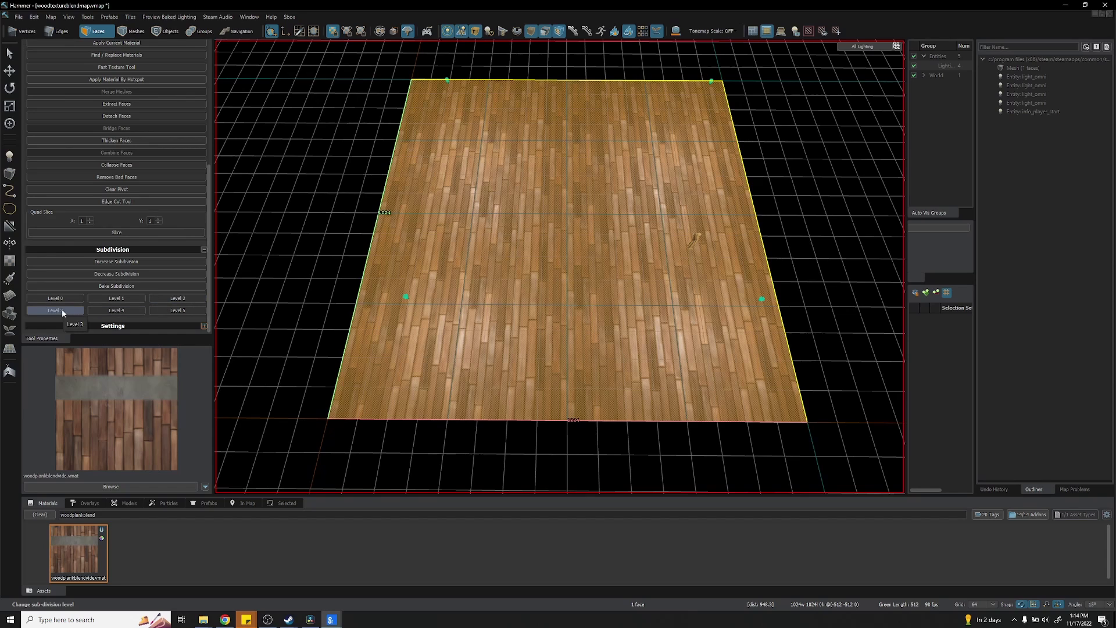
left_click(100, 311)
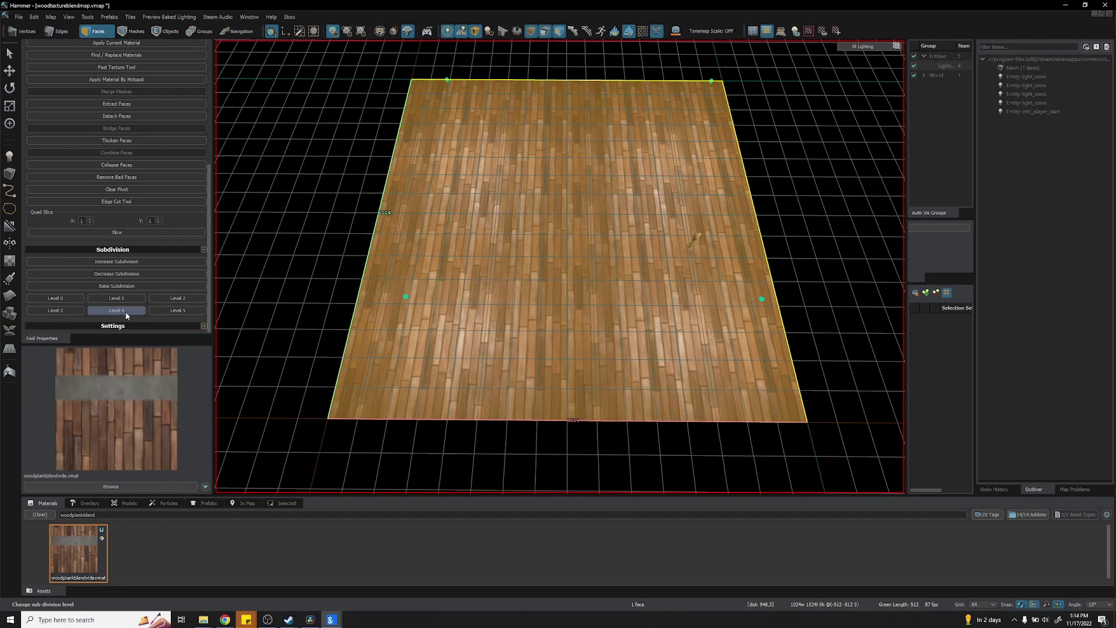
left_click(161, 311)
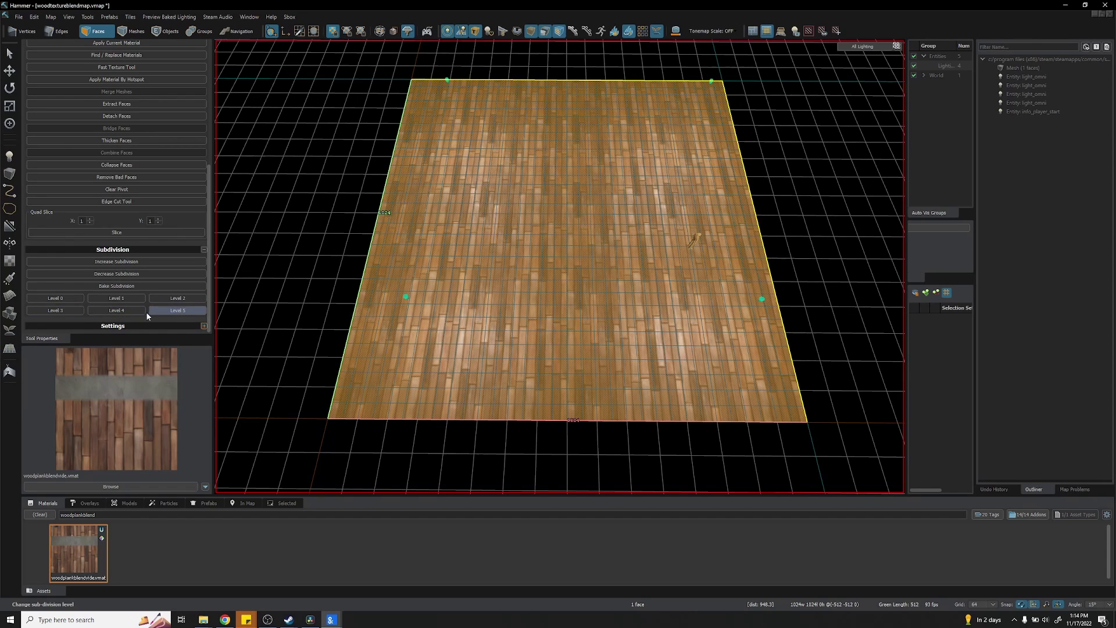
left_click(61, 309)
left_click(446, 449)
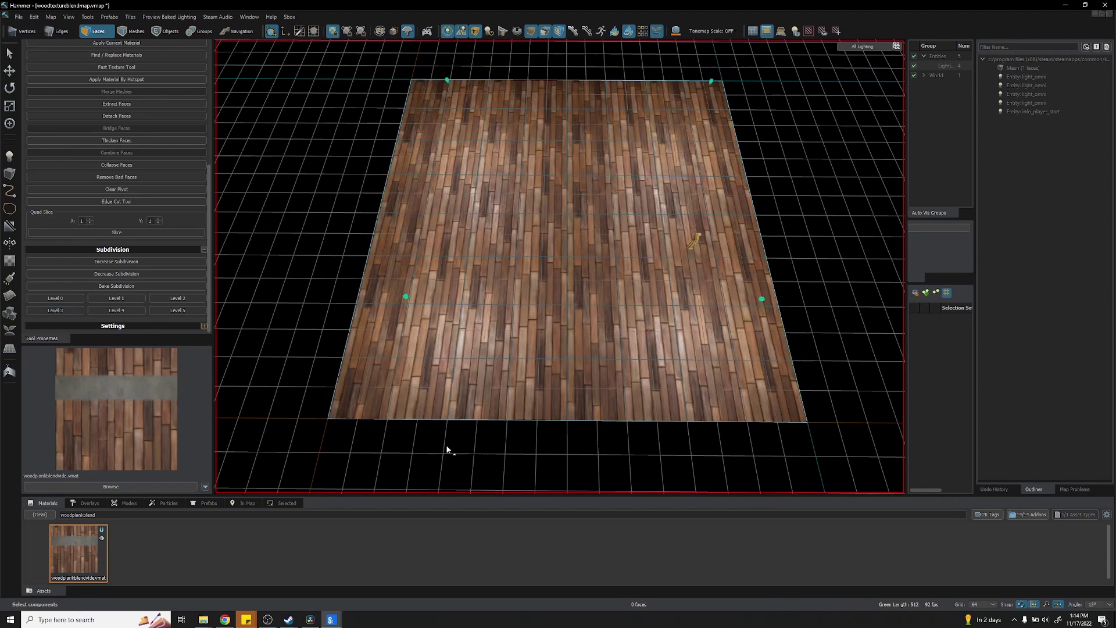
Quad-slice the floor face into a two-by-two grid of faces and clear the selection.
left_click(460, 365)
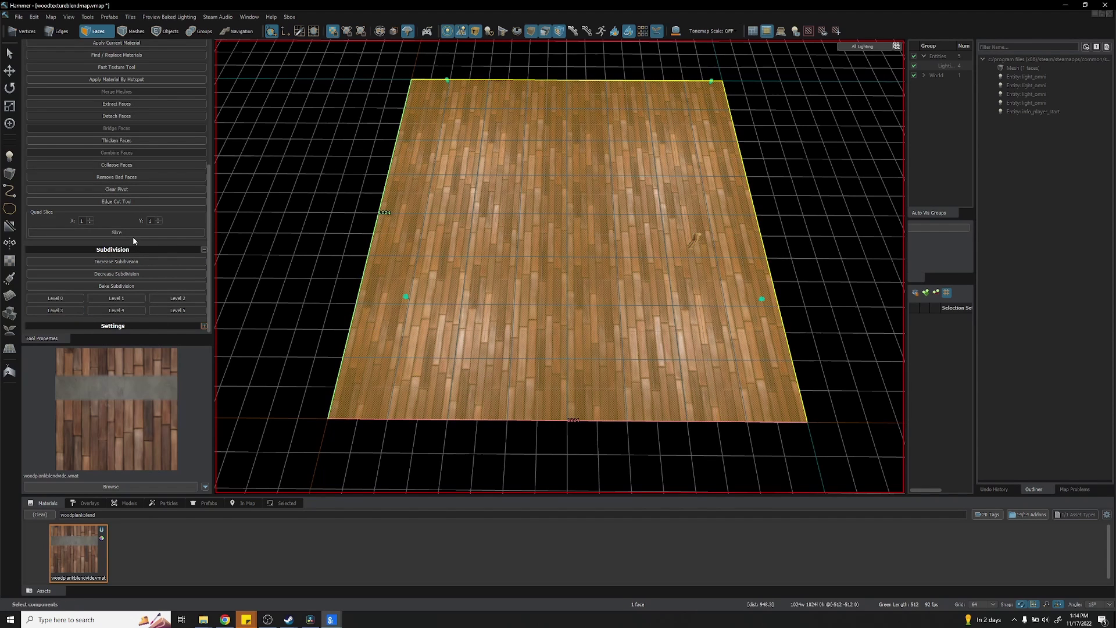
left_click(131, 234)
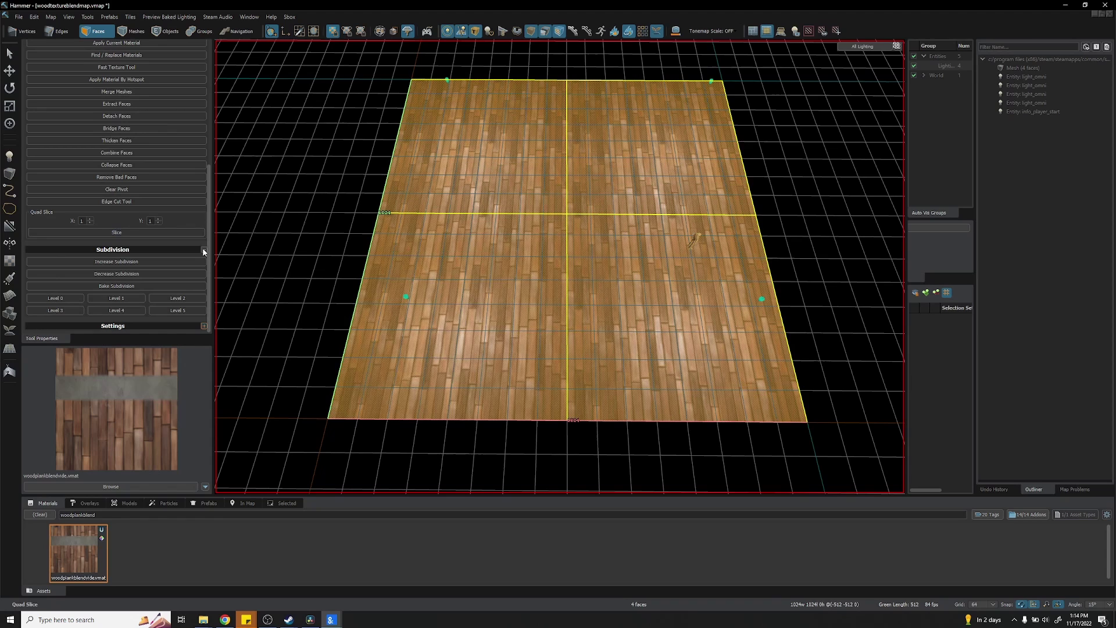
left_click(604, 454)
right_click_drag(604, 454, 611, 456)
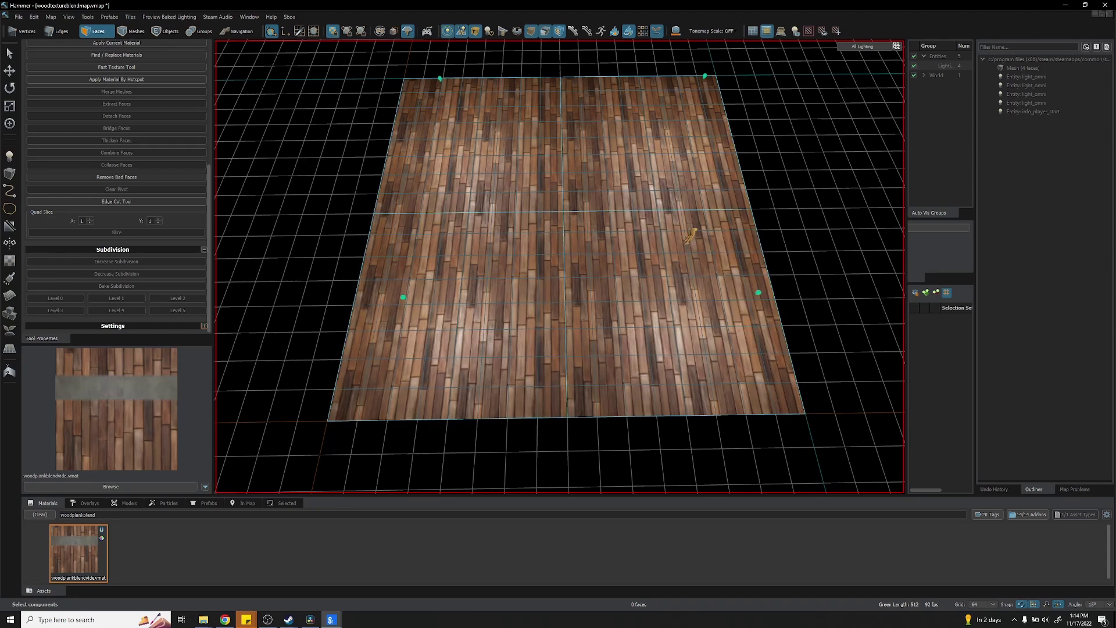
Activate the Blend Painting Tool, make the plank floor the paintable object, and set the brush strength to 0.50.
left_click(9, 280)
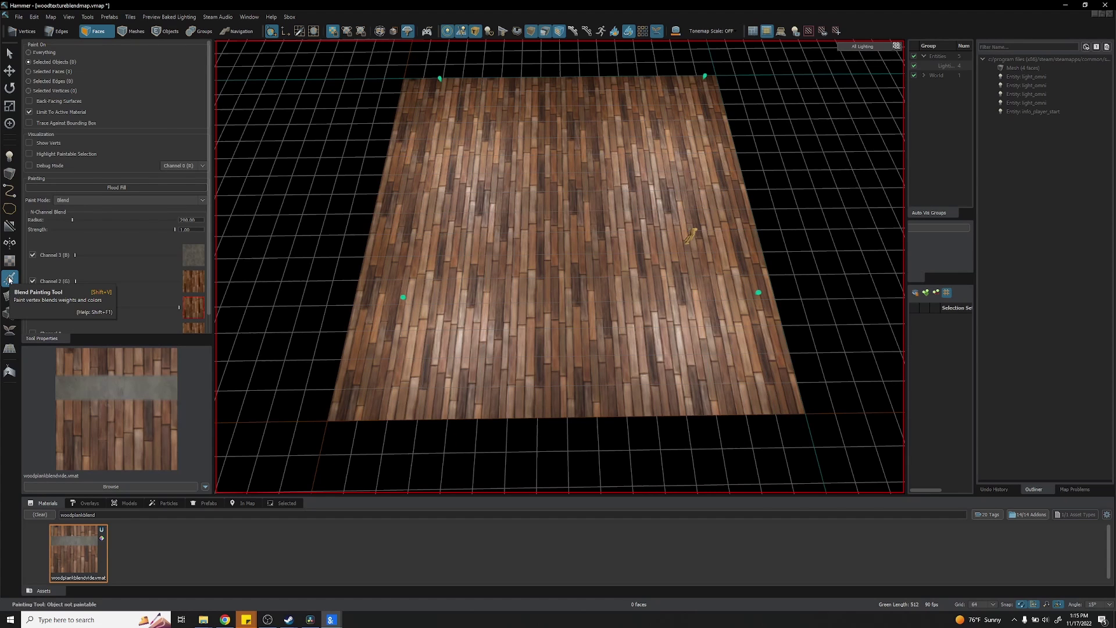
scroll(130, 295, "down", 1)
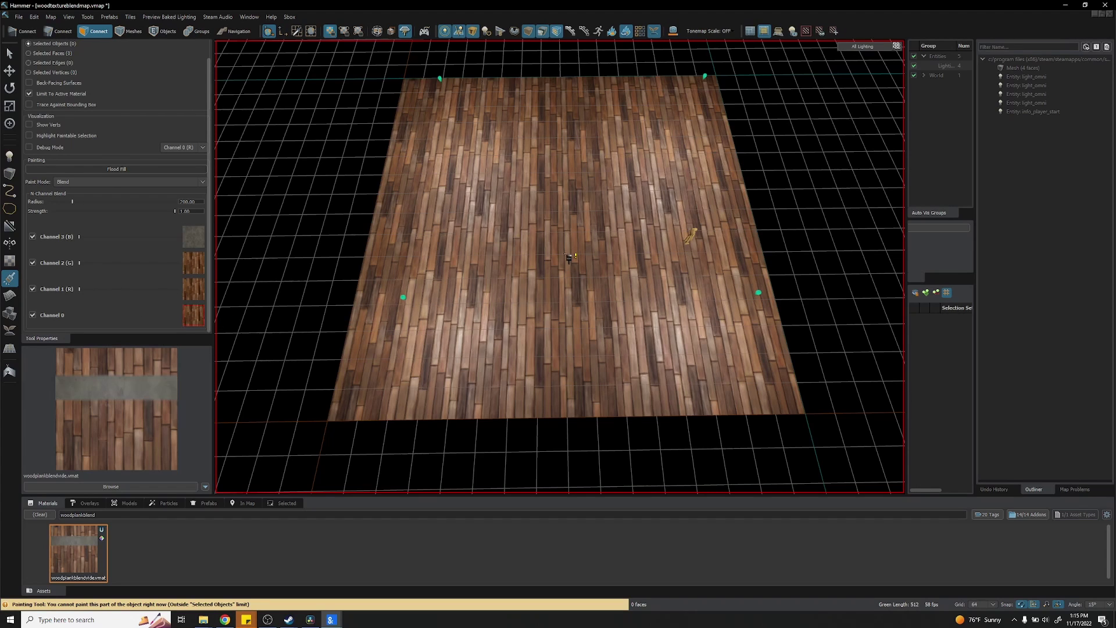
right_click(571, 268, "shift")
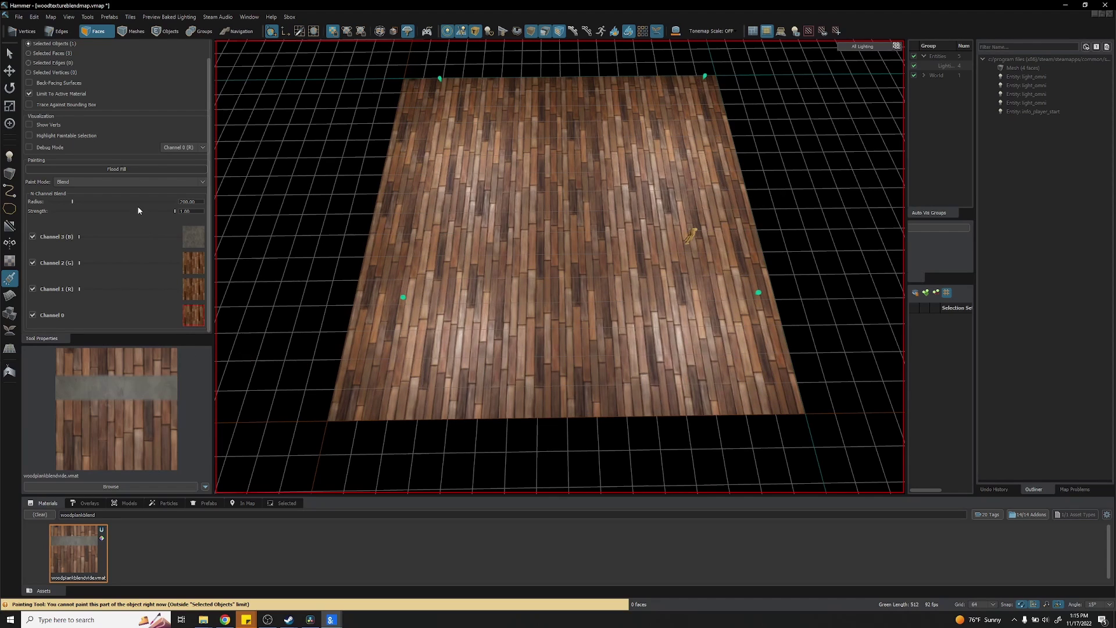
left_click_drag(124, 209, 119, 211)
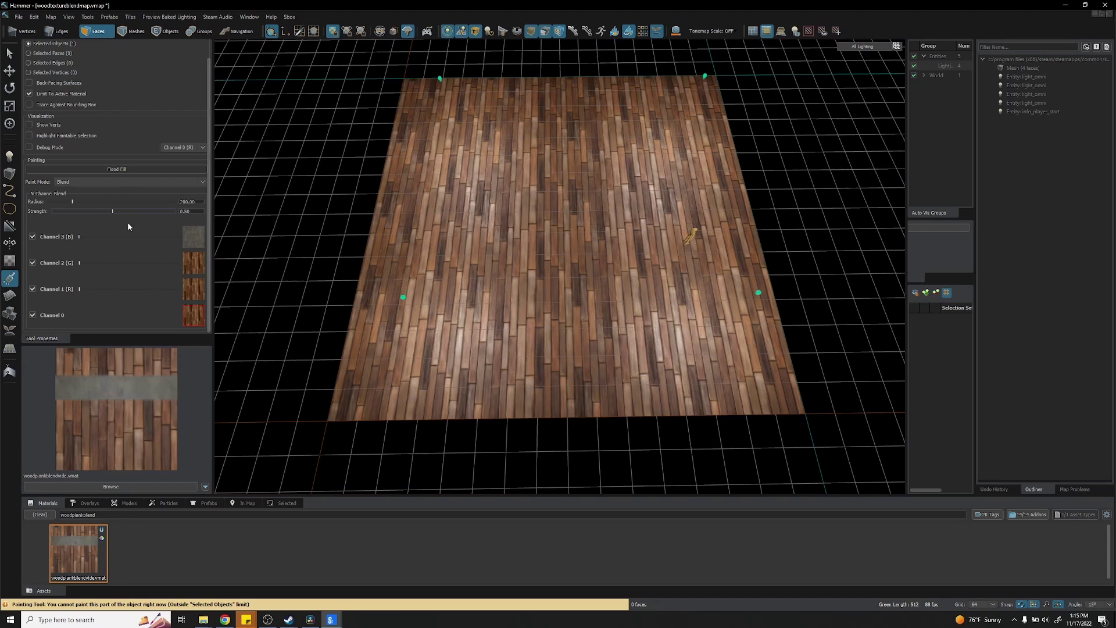
Blend-paint Channel 1 (R) across the plank floor, and paint Channel 0 back over it.
left_click(198, 288)
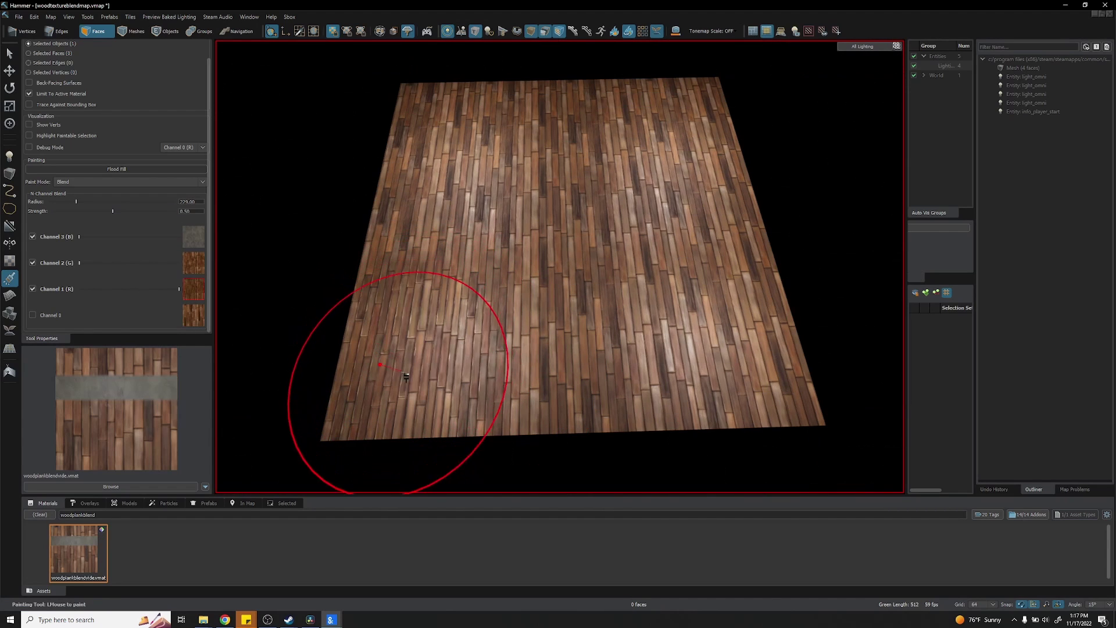
mouse_move(399, 368)
left_mouse_down()
mouse_move(650, 377)
mouse_move(712, 281)
mouse_move(621, 235)
mouse_move(573, 154)
mouse_move(498, 155)
mouse_move(652, 142)
mouse_move(629, 144)
left_mouse_up()
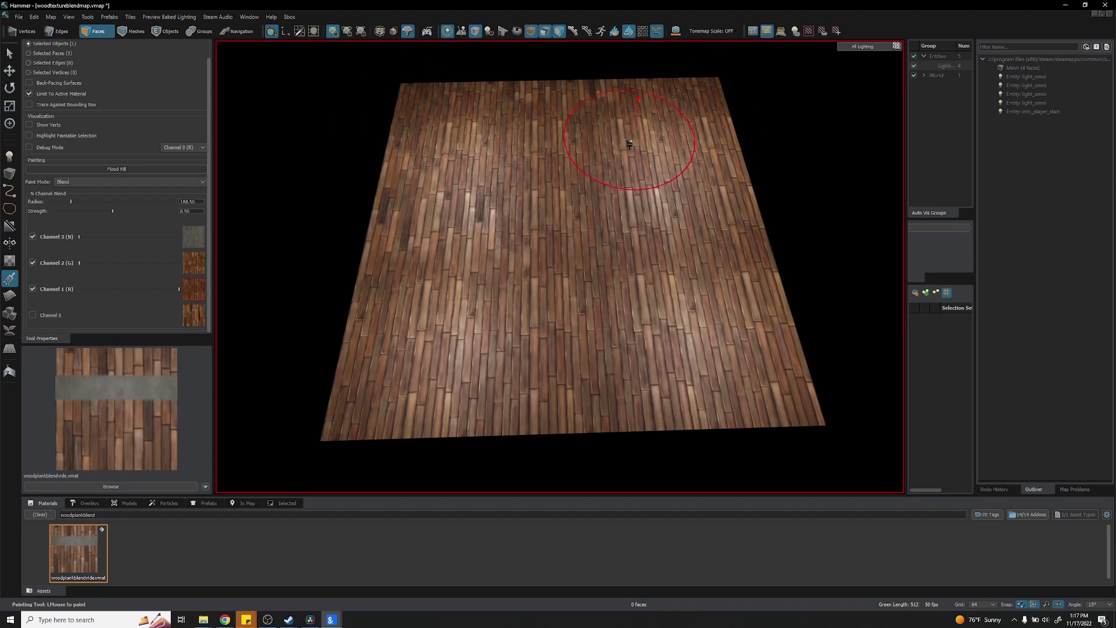
left_click(198, 316)
mouse_move(416, 386)
left_mouse_down()
mouse_move(535, 361)
mouse_move(760, 270)
mouse_move(601, 93)
left_mouse_up()
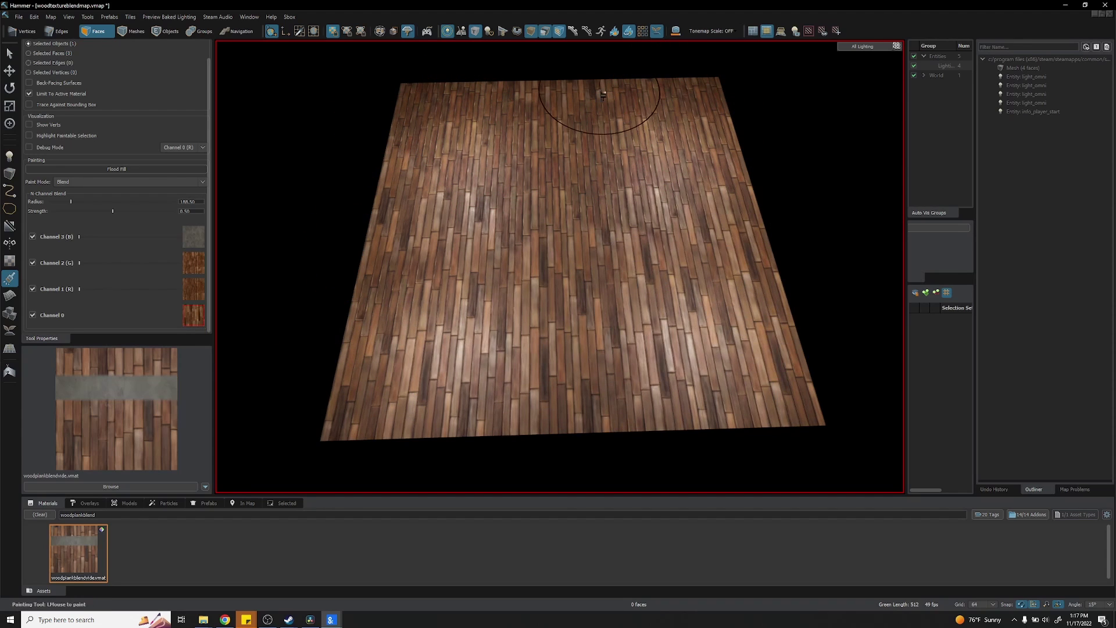
Blend-paint Channel 2 (G) in patches over the plank floor with a smaller brush radius of about 153.
left_click(195, 268)
scroll(393, 294, "down", 7, "ctrl")
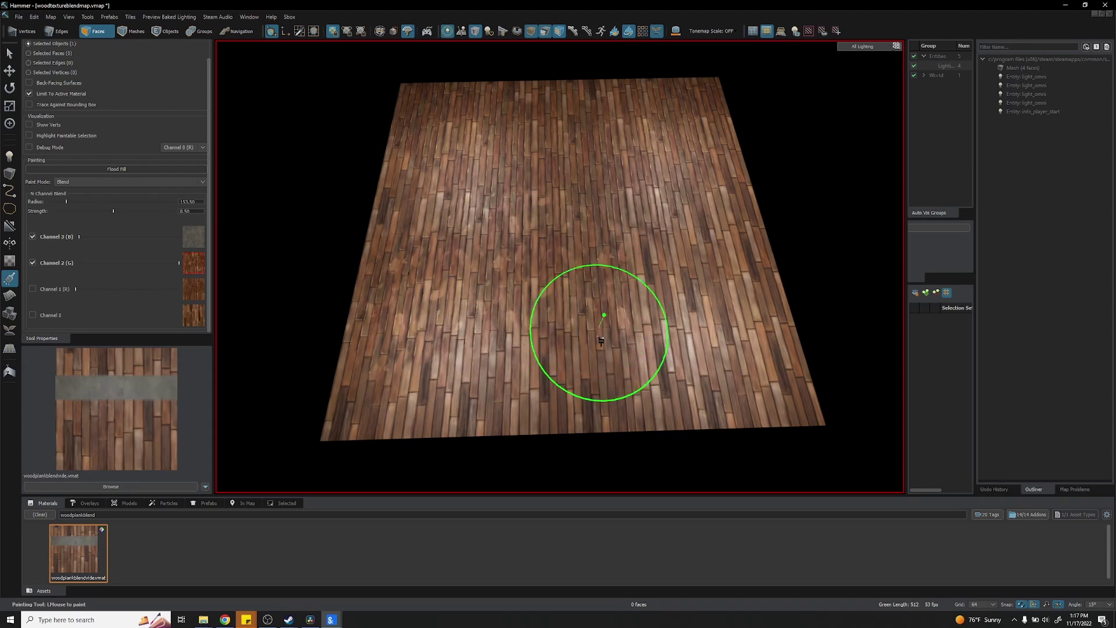
mouse_move(600, 341)
left_mouse_down()
mouse_move(637, 282)
mouse_move(605, 185)
mouse_move(529, 120)
mouse_move(490, 110)
left_mouse_up()
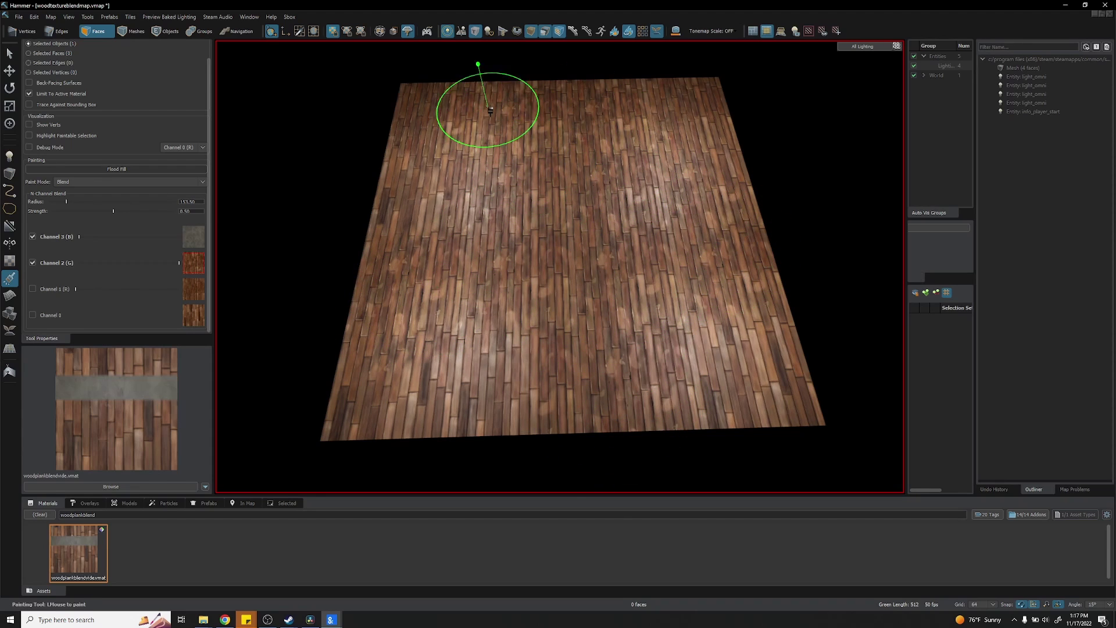
Blend-paint the concrete Channel 3 (B) onto the floor and walk forward over the blended floor in the s&box game.
left_click(194, 236)
mouse_move(348, 402)
left_mouse_down()
mouse_move(384, 371)
mouse_move(511, 405)
mouse_move(661, 303)
mouse_move(772, 312)
mouse_move(577, 374)
left_mouse_up()
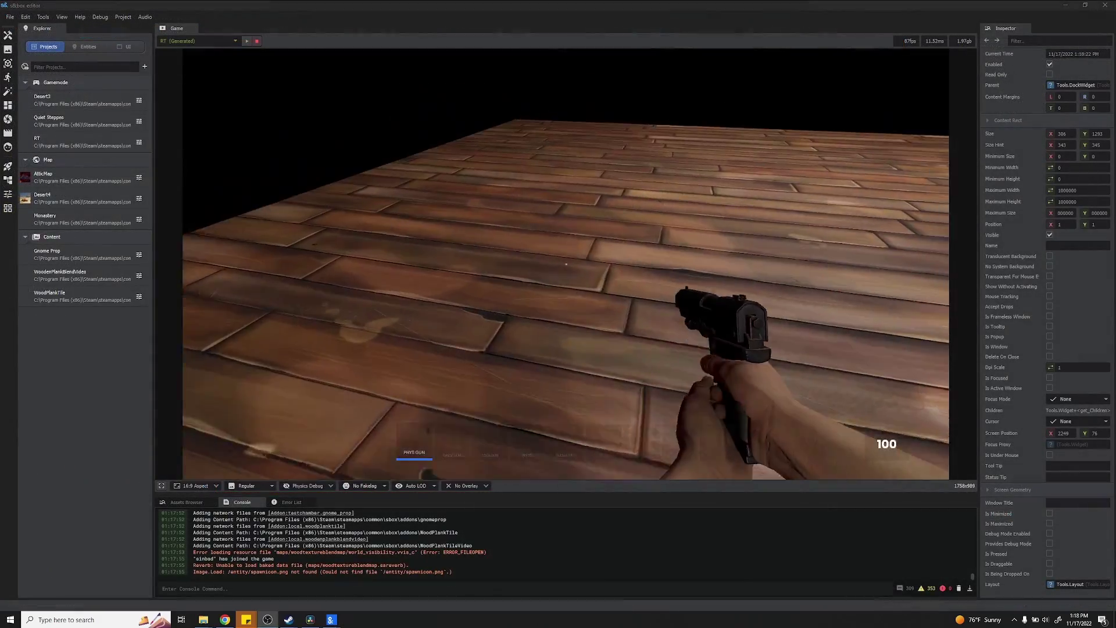
key("w")
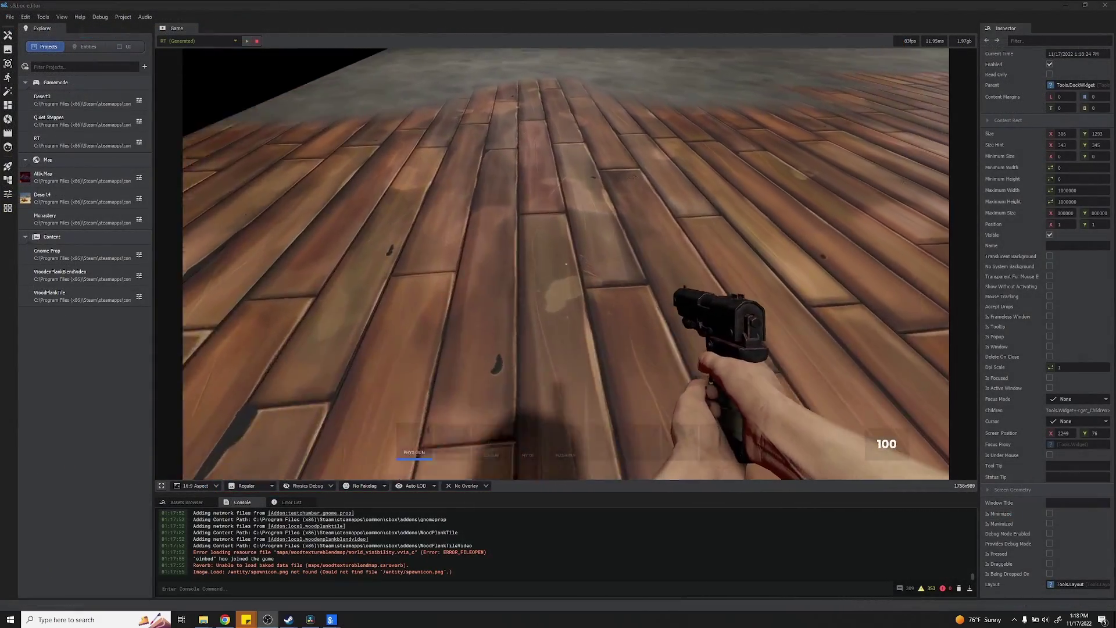